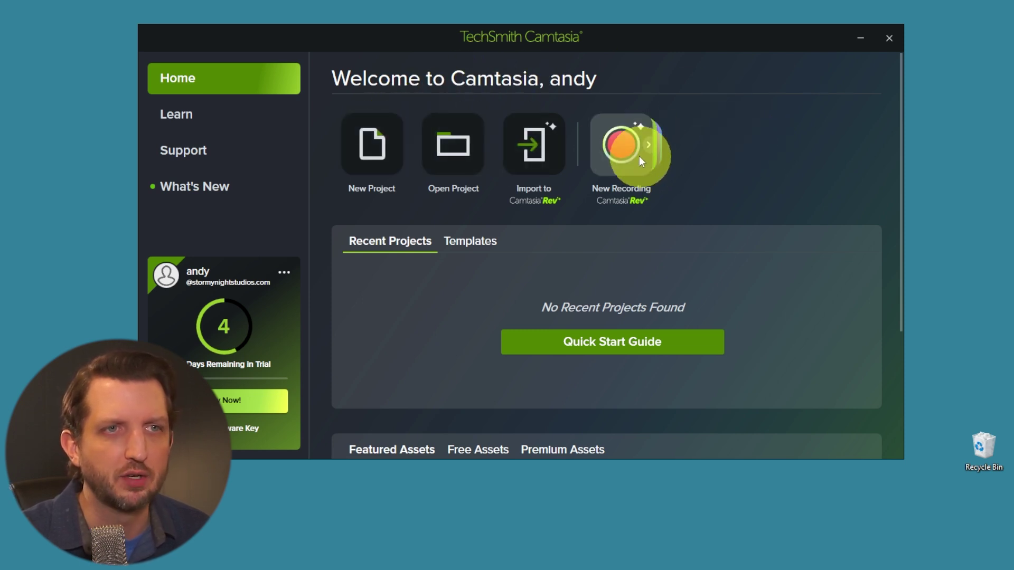
- Launch Camtasia Recorder with New Recording on the welcome screen
{"action": "left_click", "coordinate": [626, 147]}
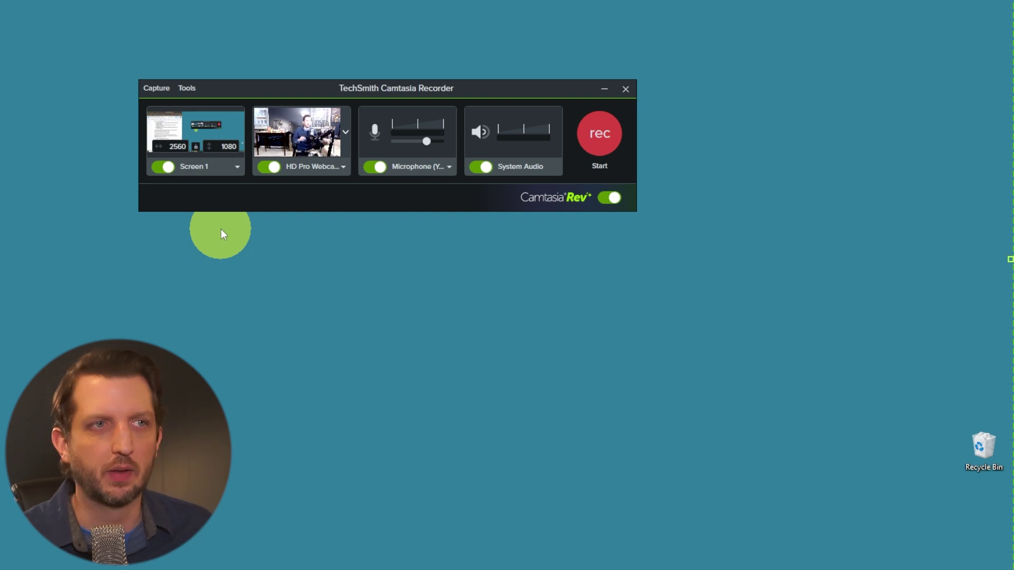
- Draw a custom capture region across most of the desktop
{"action": "left_click", "coordinate": [236, 168]}
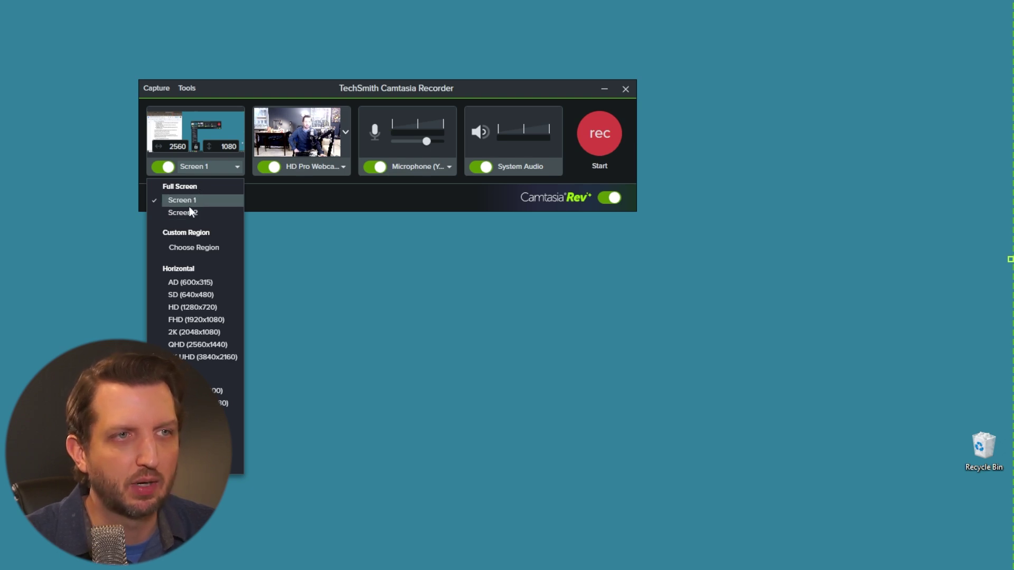
{"action": "left_click", "coordinate": [200, 247]}
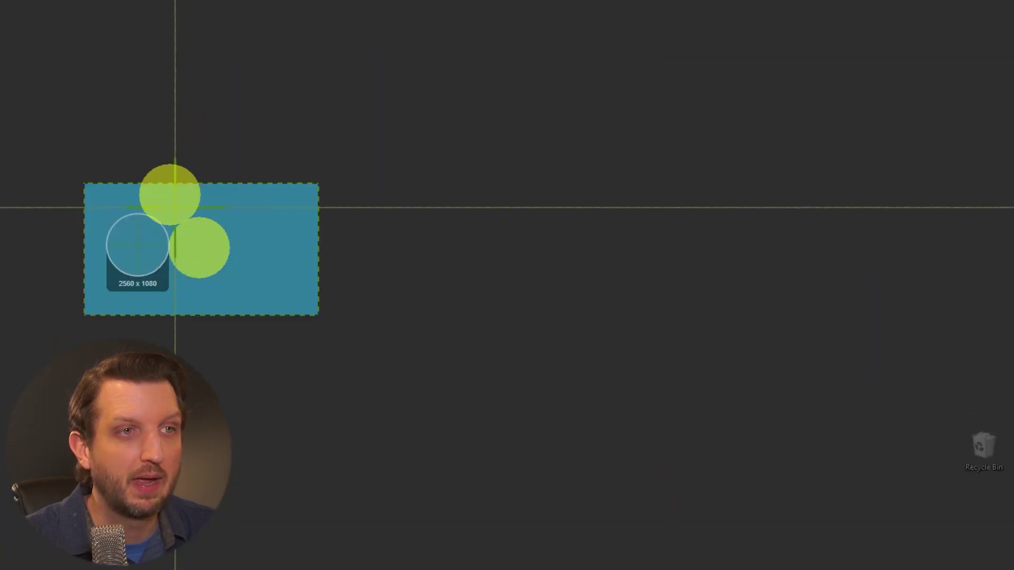
{"action": "left_click_drag", "start_coordinate": [111, 59], "coordinate": [866, 420]}
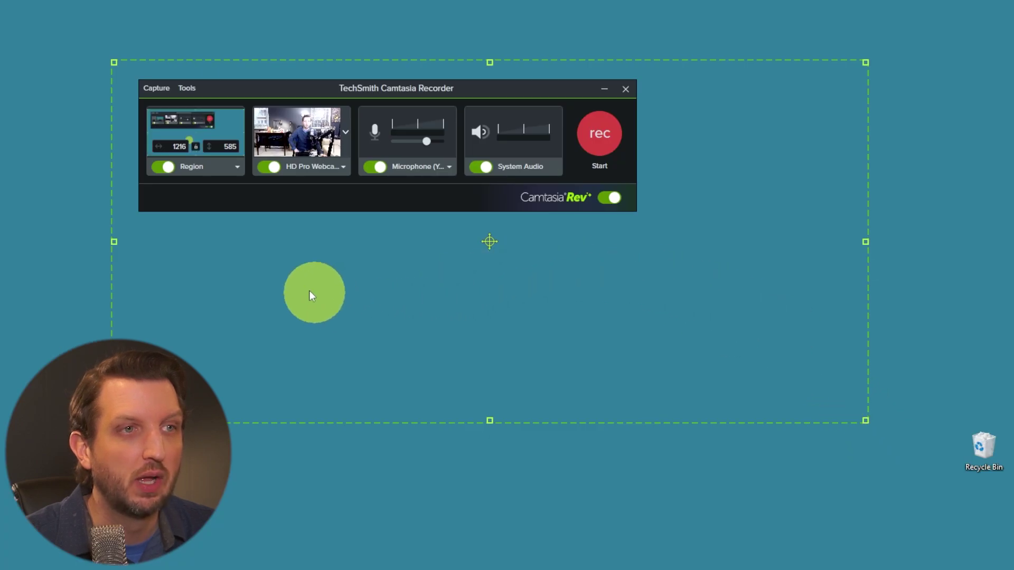
- Replace it with the vertical Small 600 x 750 capture preset
{"action": "left_click", "coordinate": [237, 167]}
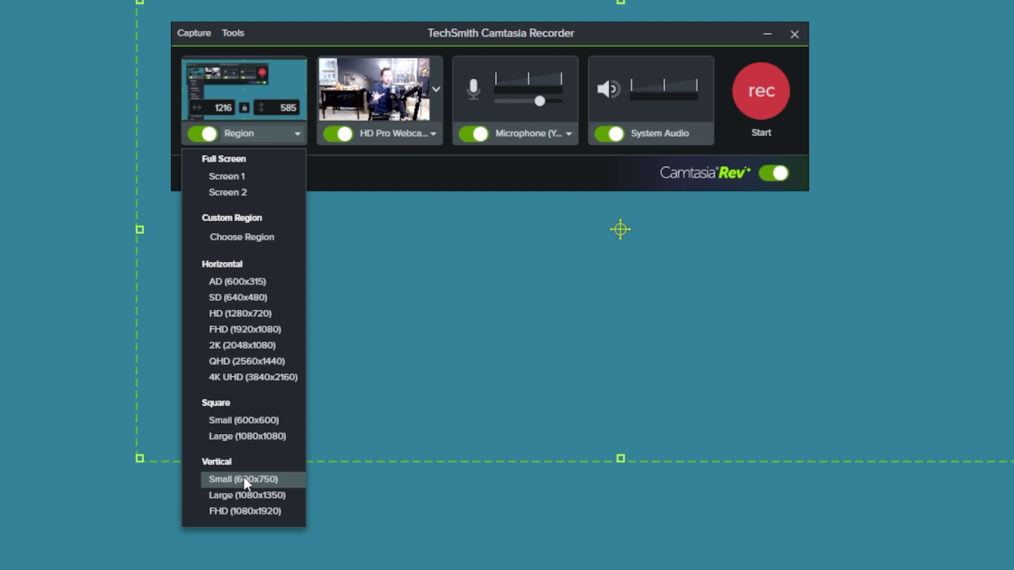
{"action": "left_click", "coordinate": [244, 479]}
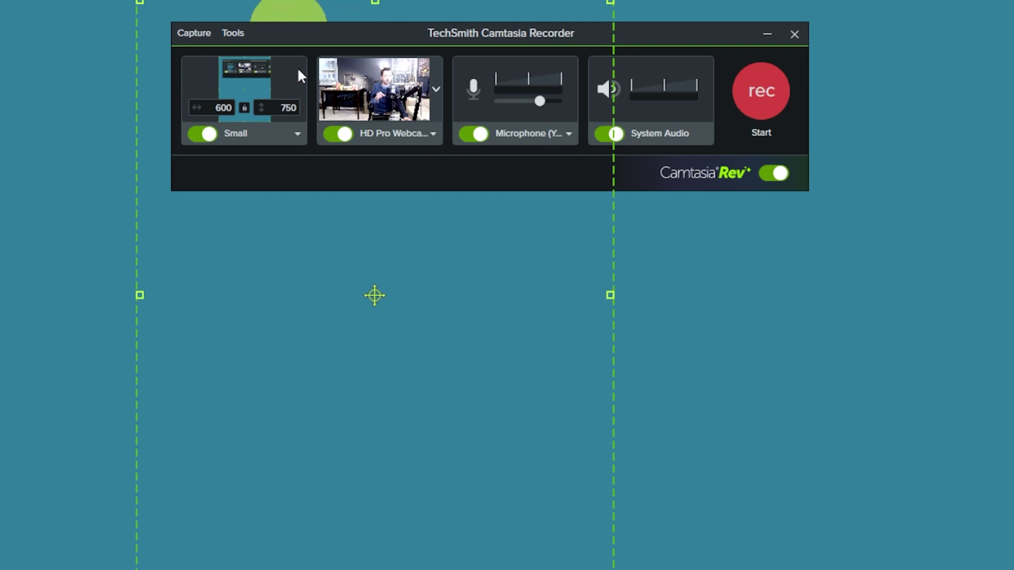
{"action": "left_click", "coordinate": [356, 342]}
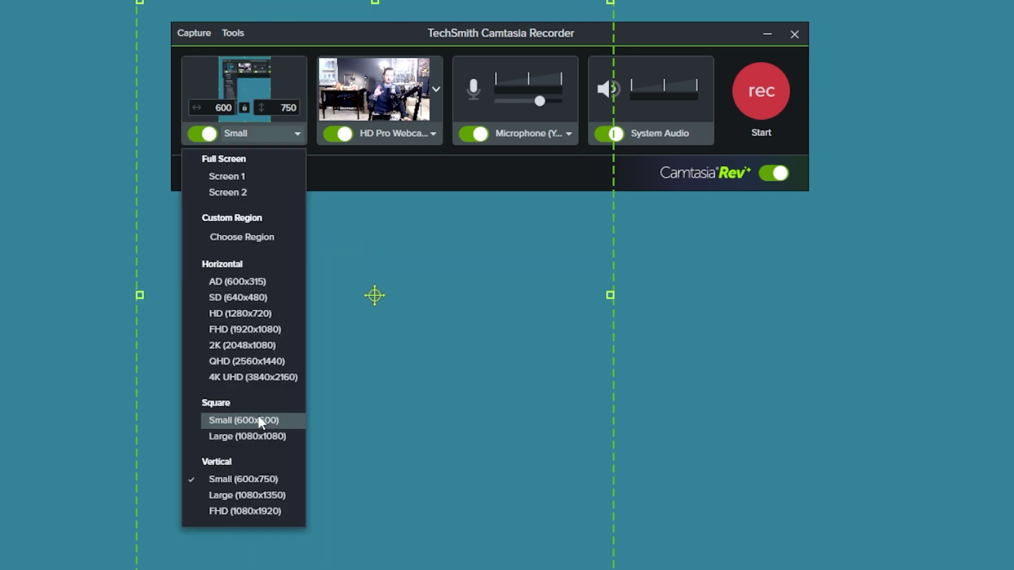
{"action": "left_click", "coordinate": [278, 316]}
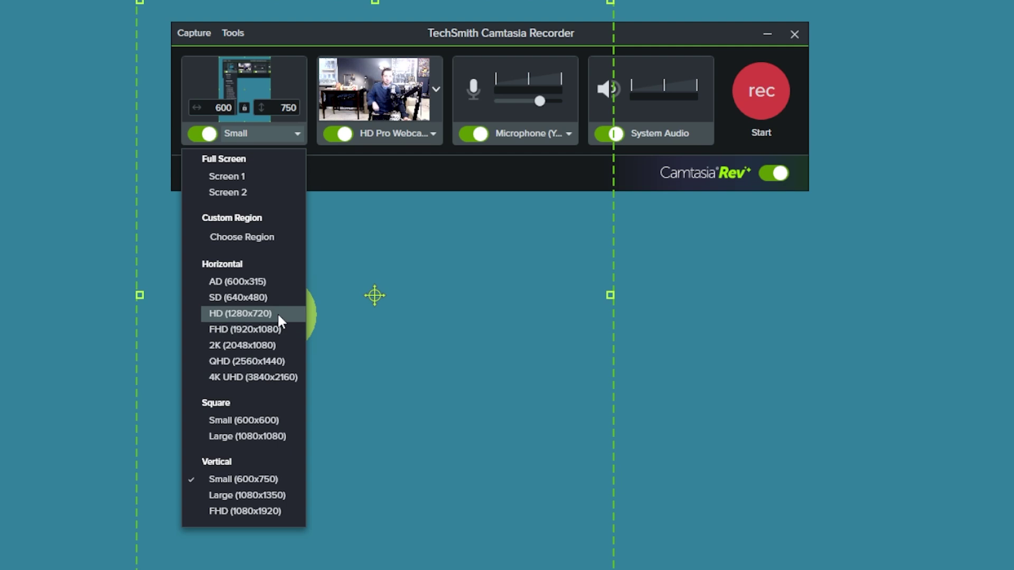
- Switch the capture area back to the full Screen 1
{"action": "left_click", "coordinate": [249, 179]}
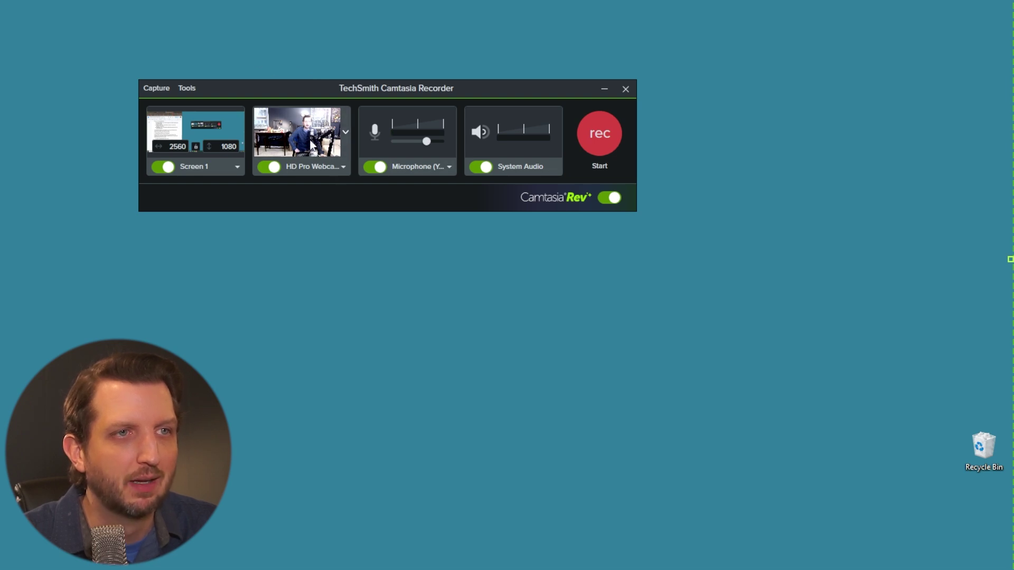
{"action": "left_click", "coordinate": [408, 248]}
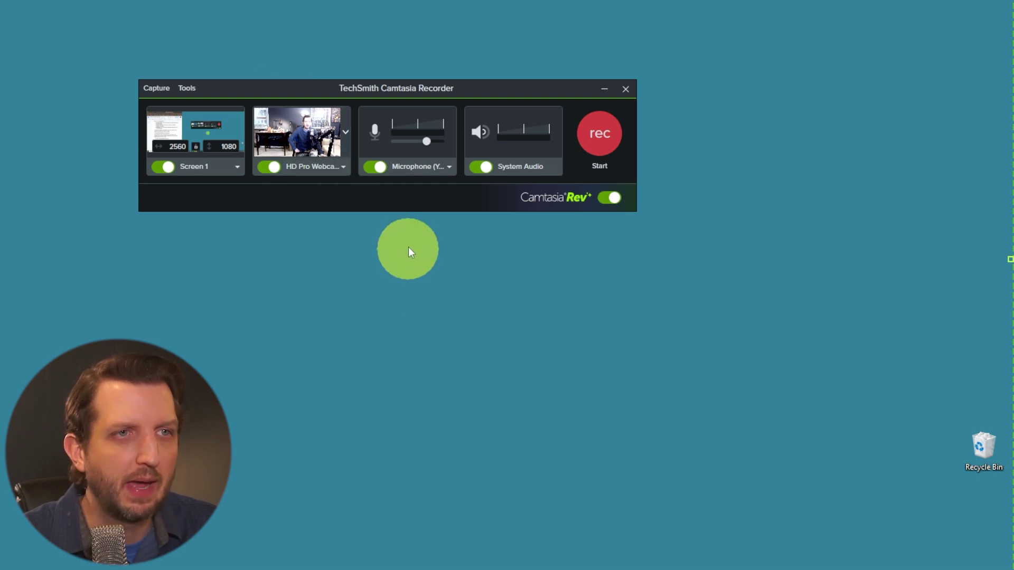
{"action": "left_click", "coordinate": [577, 214]}
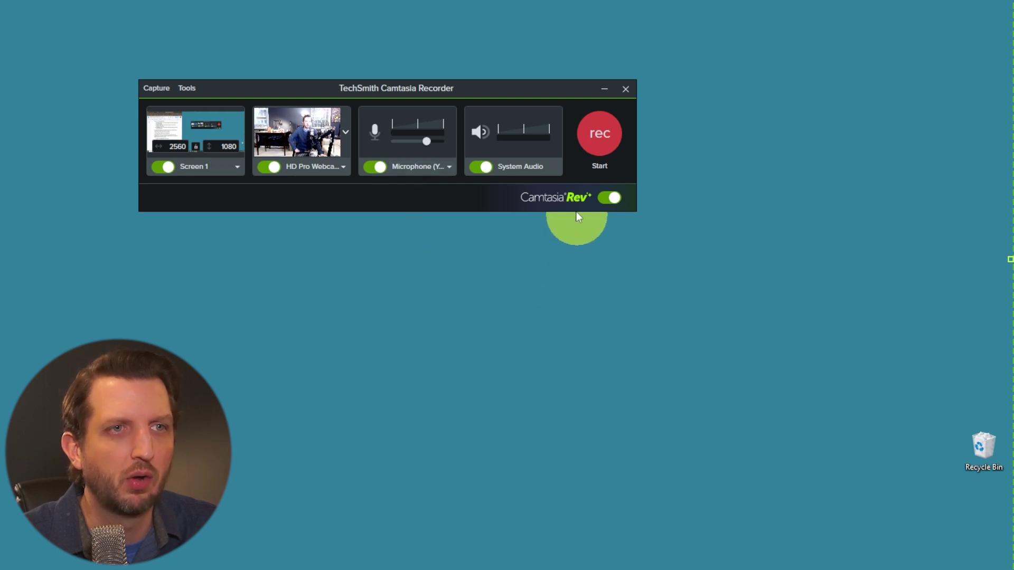
{"action": "left_click", "coordinate": [501, 242]}
{"action": "left_click", "coordinate": [451, 198]}
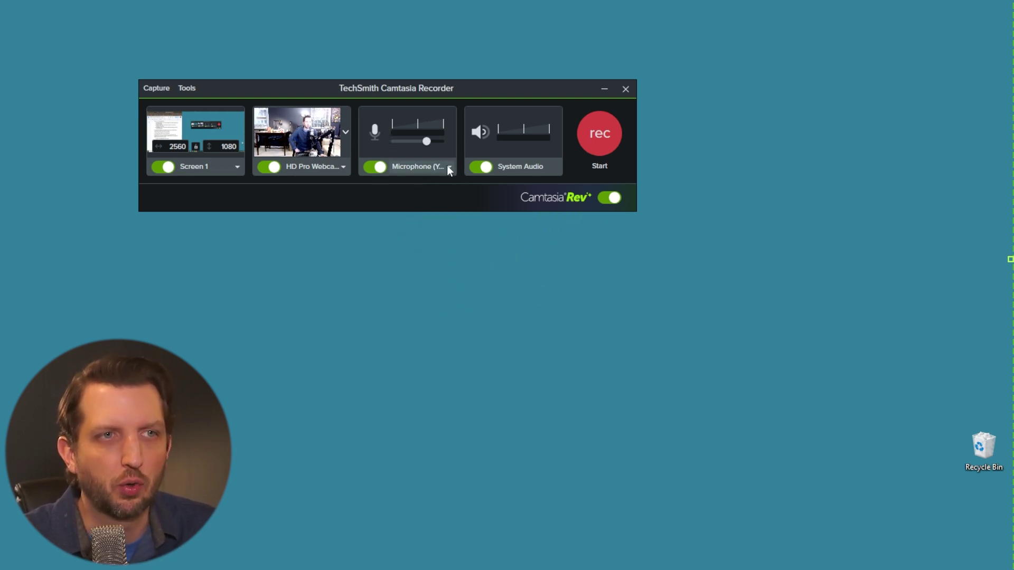
- Confirm the Yeti microphone is the input and start recording
{"action": "left_click", "coordinate": [447, 167]}
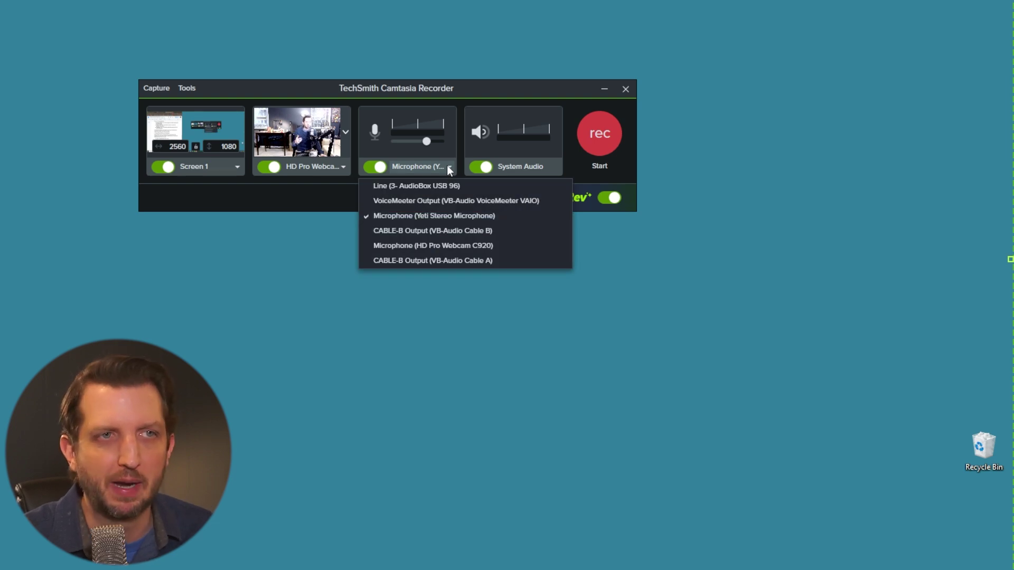
{"action": "left_click", "coordinate": [330, 232]}
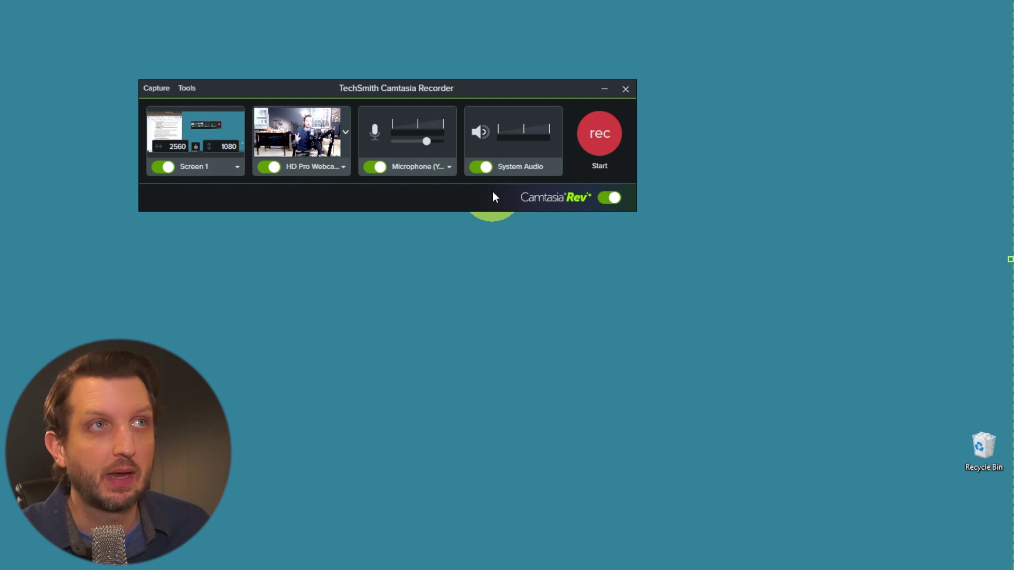
{"action": "left_click", "coordinate": [596, 142]}
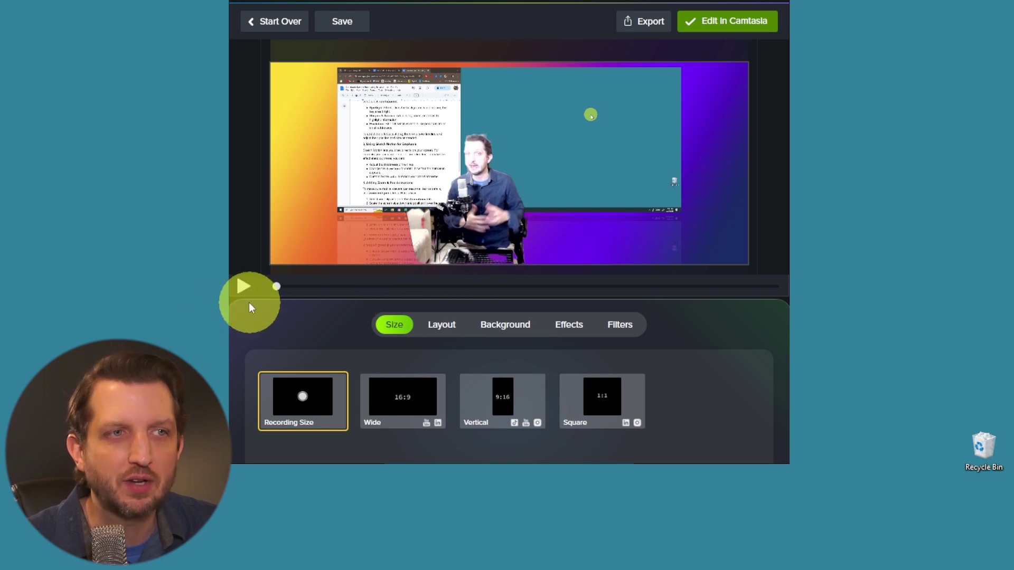
- Preview Wide, Vertical and Square sizes, return to Recording Size, then edit in Camtasia
{"action": "left_click", "coordinate": [404, 399]}
{"action": "left_click", "coordinate": [503, 403]}
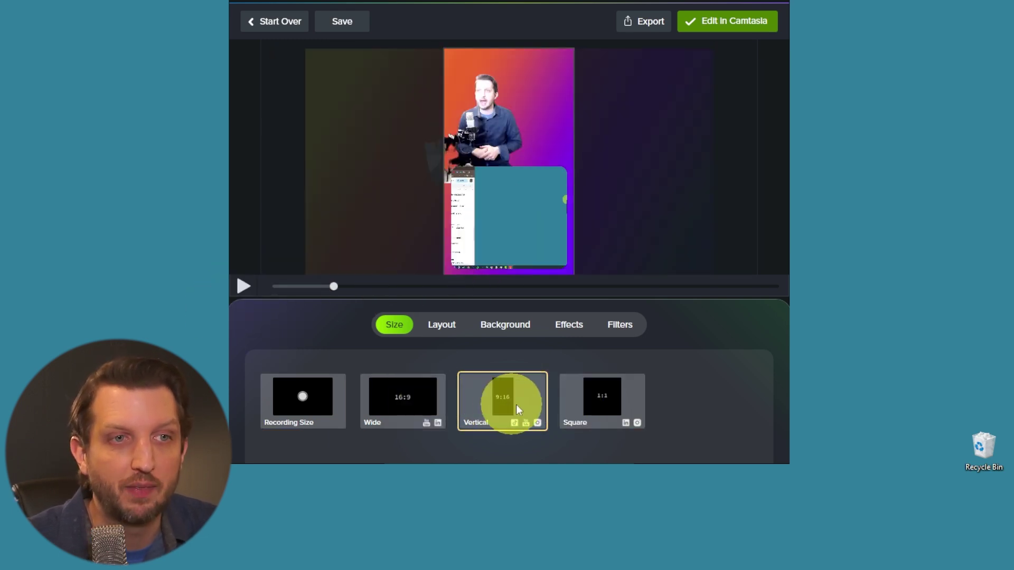
{"action": "left_click", "coordinate": [581, 408]}
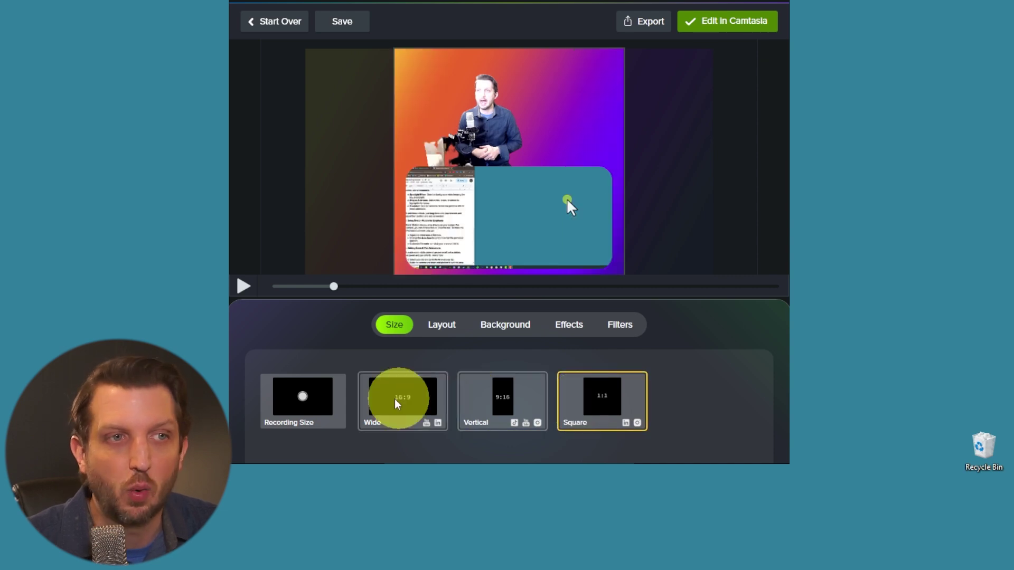
{"action": "left_click", "coordinate": [322, 408]}
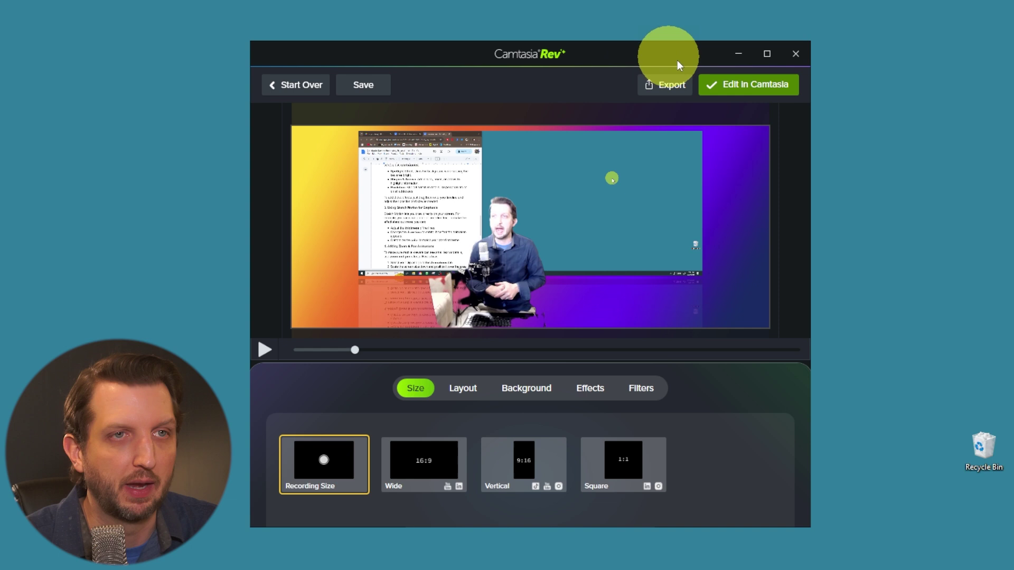
{"action": "left_click", "coordinate": [736, 89]}
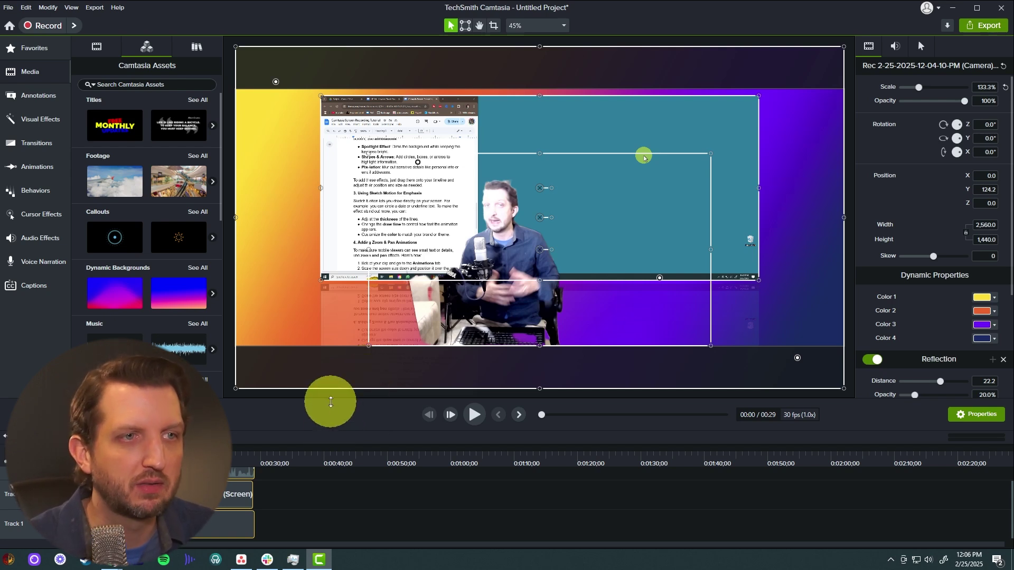
- Resize the editor panels so the timeline shows all three tracks and the assets panel is wider
{"action": "left_click_drag", "start_coordinate": [331, 402], "coordinate": [325, 384]}
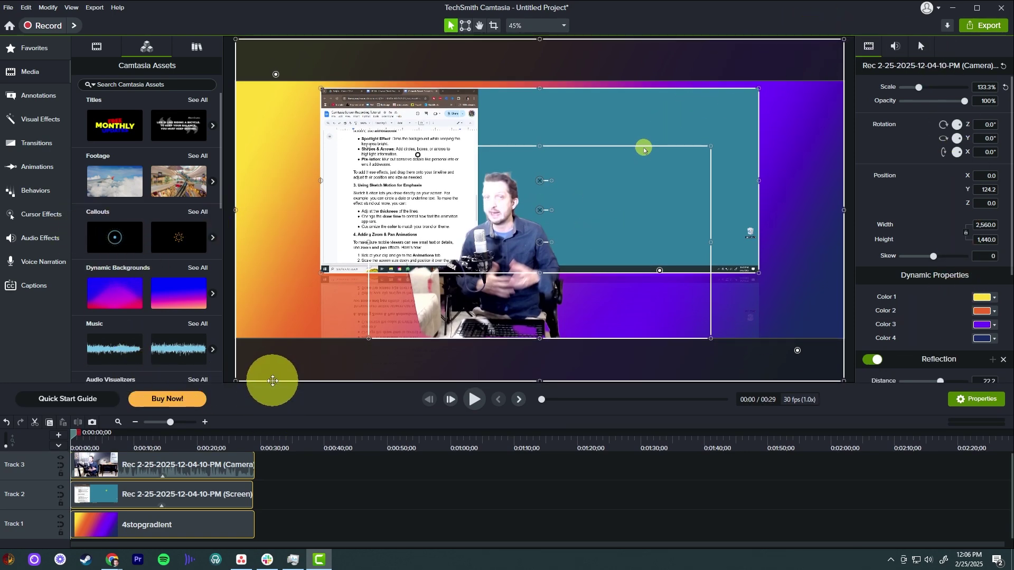
{"action": "mouse_move", "coordinate": [273, 385]}
{"action": "left_mouse_down"}
{"action": "mouse_move", "coordinate": [259, 246]}
{"action": "mouse_move", "coordinate": [259, 386]}
{"action": "left_mouse_up"}
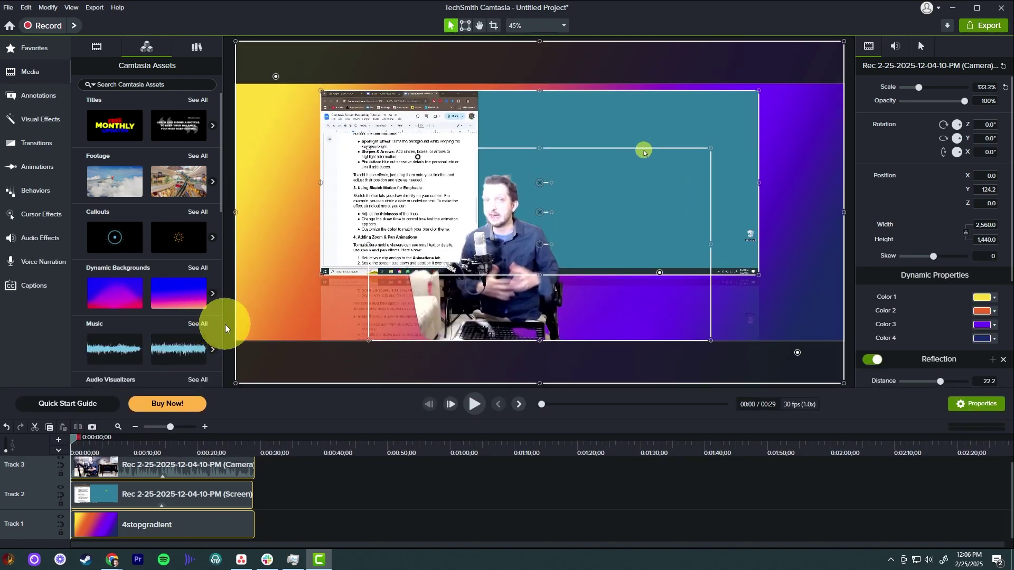
{"action": "left_click_drag", "start_coordinate": [221, 327], "coordinate": [271, 351]}
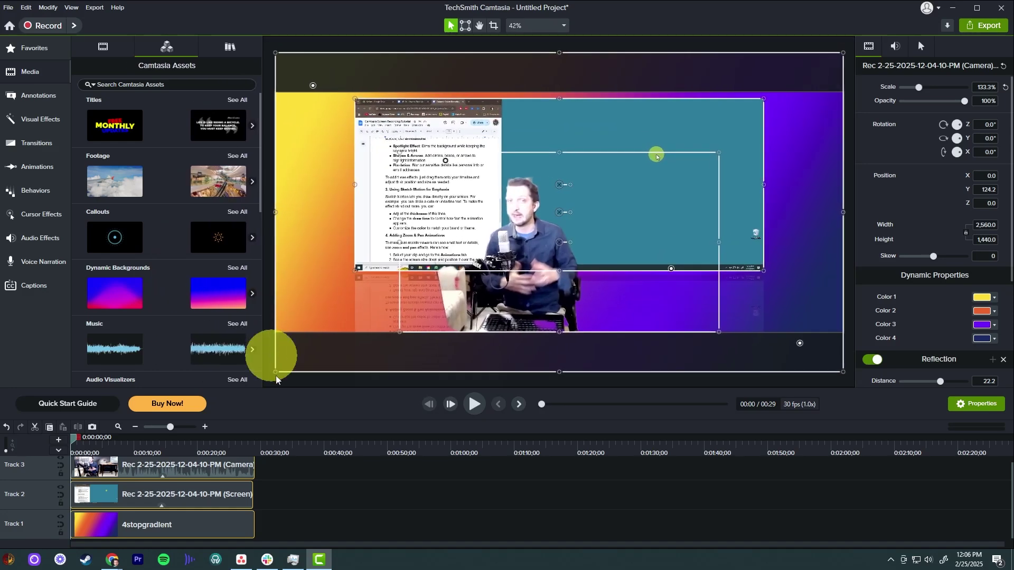
{"action": "left_click_drag", "start_coordinate": [305, 389], "coordinate": [296, 330]}
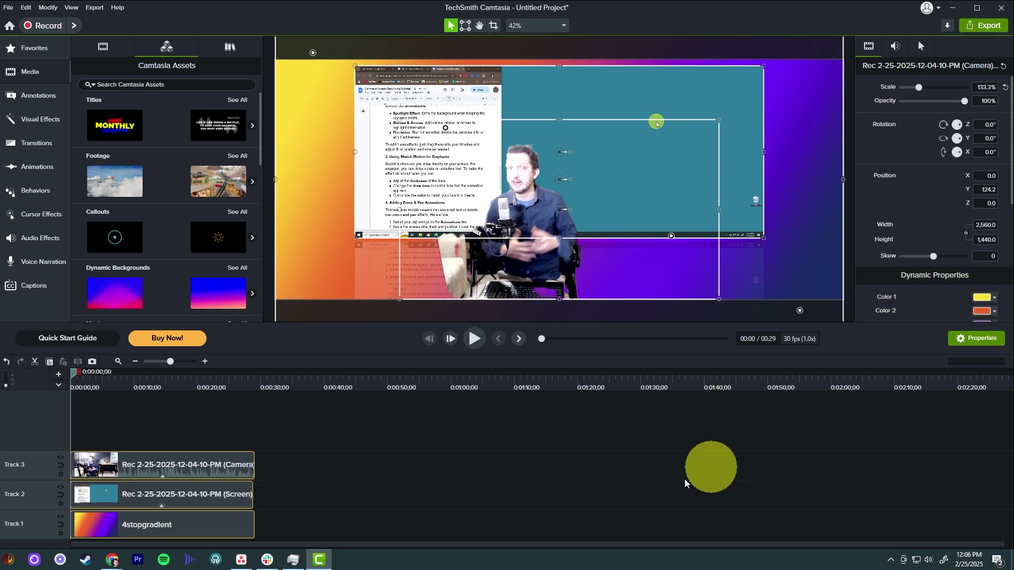
{"action": "left_click", "coordinate": [178, 464]}
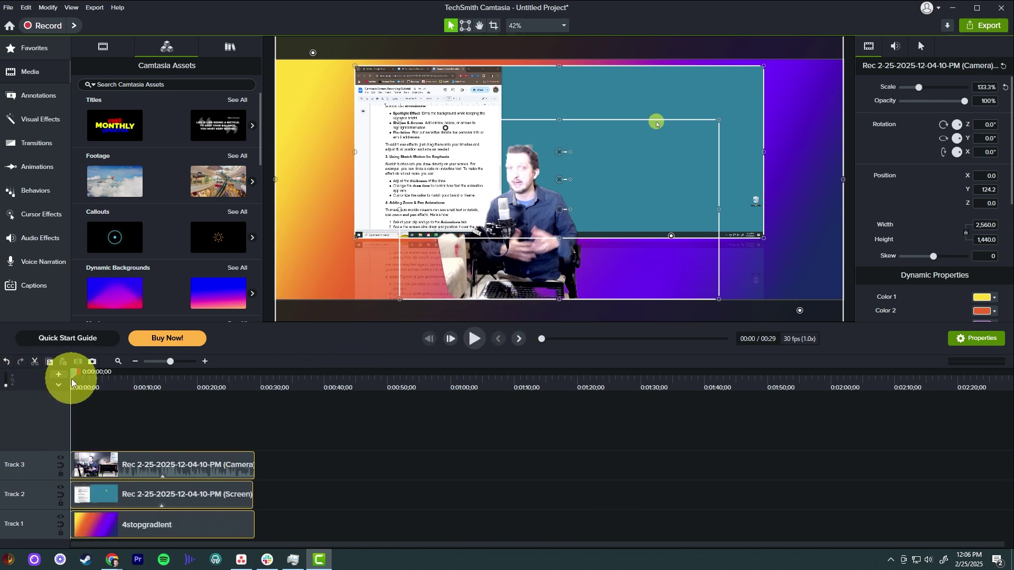
{"action": "left_click", "coordinate": [475, 339]}
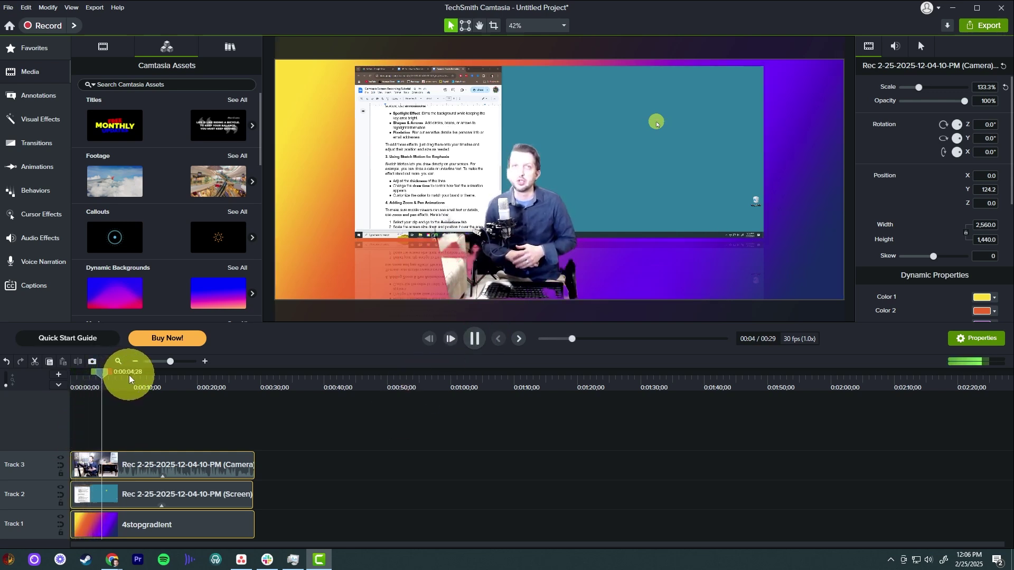
{"action": "left_click", "coordinate": [475, 338]}
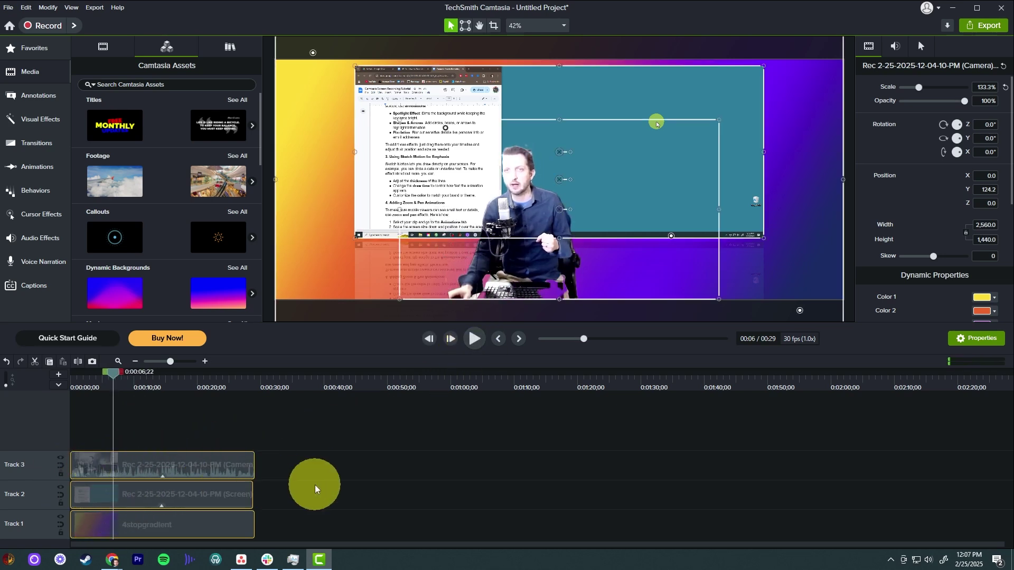
{"action": "left_click", "coordinate": [217, 439]}
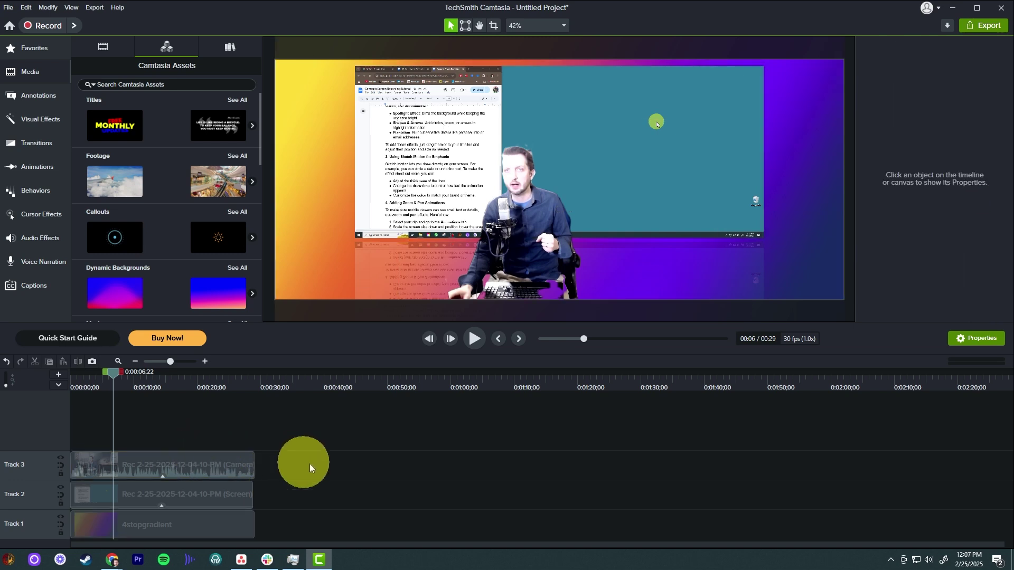
{"action": "left_click", "coordinate": [204, 471]}
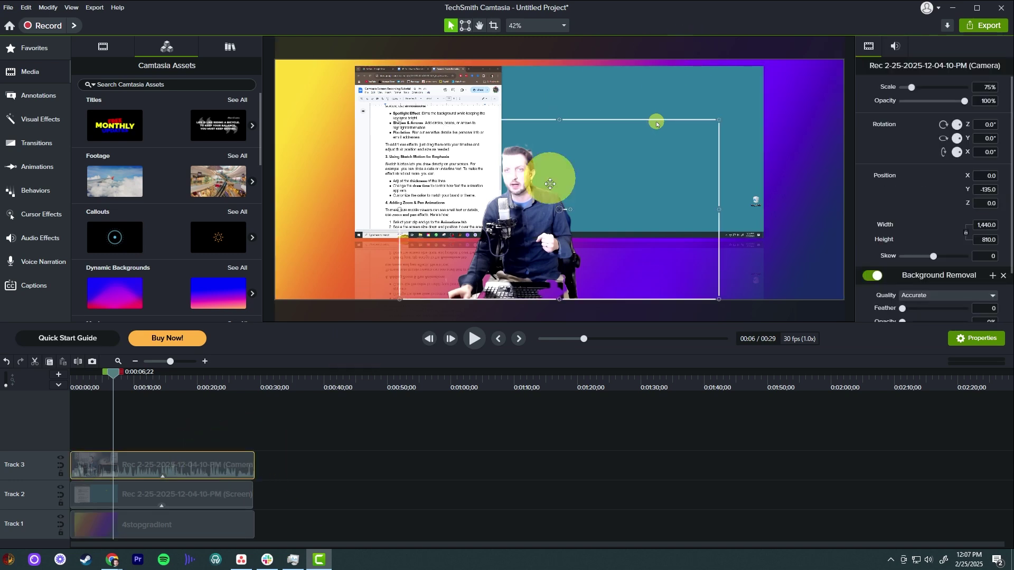
{"action": "left_click", "coordinate": [191, 497]}
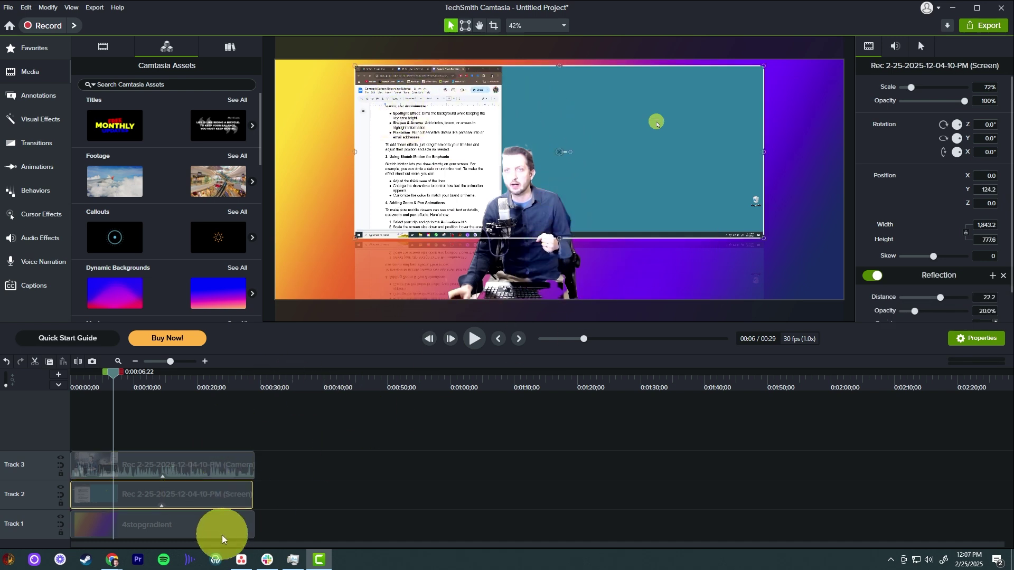
{"action": "left_click", "coordinate": [203, 527]}
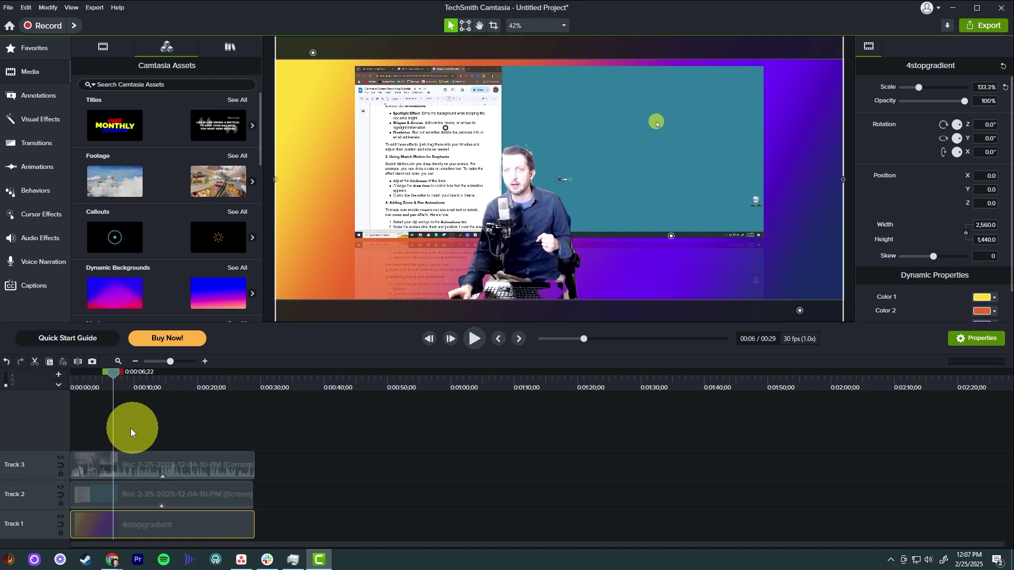
{"action": "left_click", "coordinate": [140, 459]}
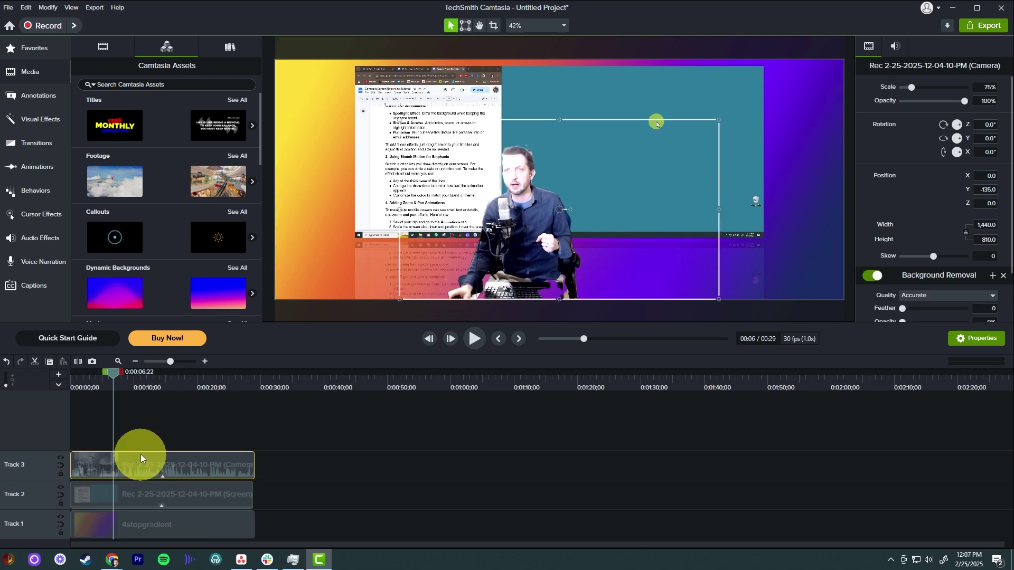
{"action": "left_click_drag", "start_coordinate": [524, 220], "coordinate": [436, 265]}
- Snap the webcam to the canvas's left edge and scale the screen recording to 97.5%, shifted left
{"action": "left_click_drag", "start_coordinate": [566, 152], "coordinate": [450, 175]}
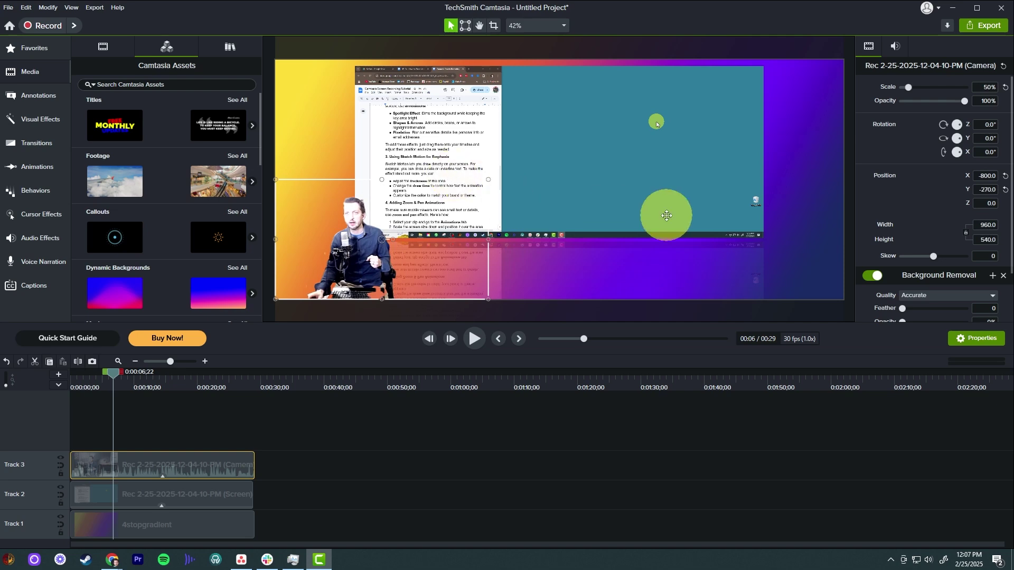
{"action": "left_click", "coordinate": [198, 493]}
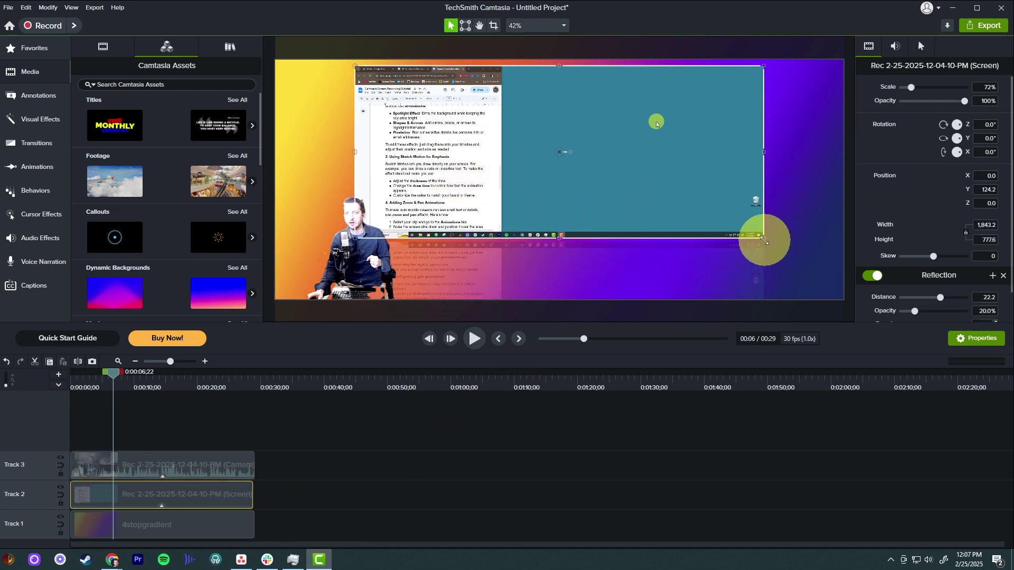
{"action": "left_click_drag", "start_coordinate": [765, 241], "coordinate": [853, 298]}
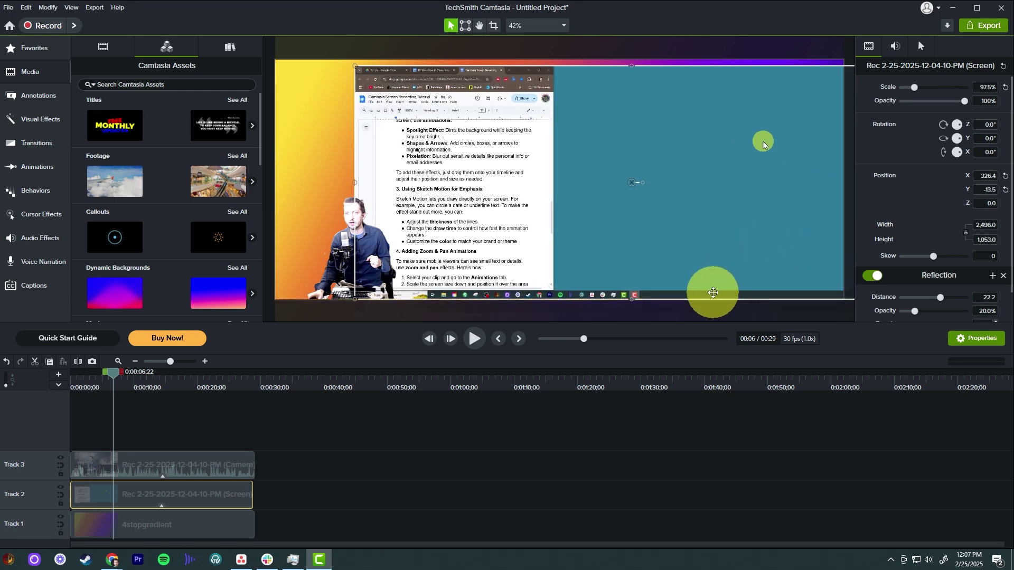
{"action": "left_click_drag", "start_coordinate": [713, 292], "coordinate": [601, 283]}
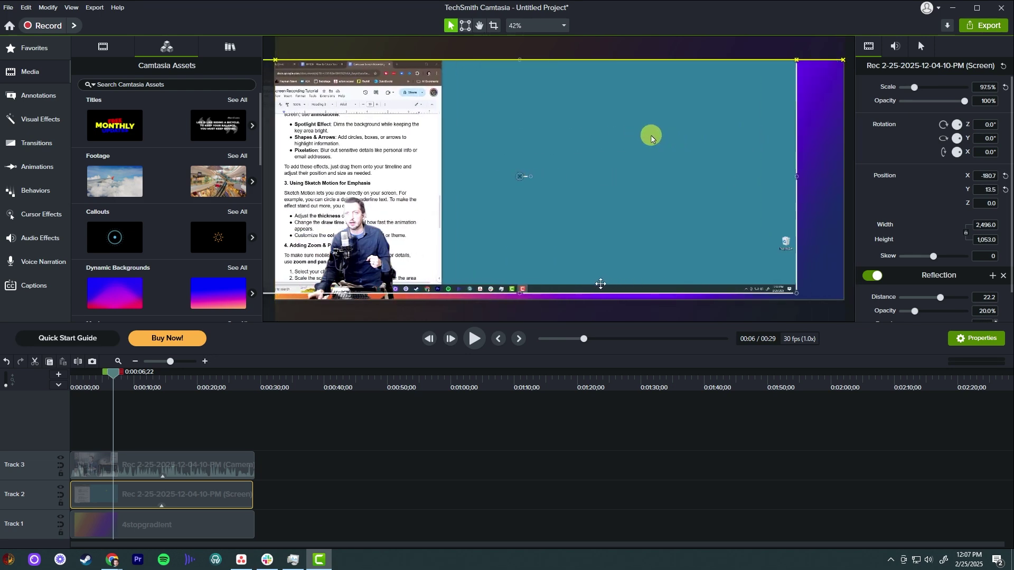
- Delete the 4stopgradient background clip from Track 1
{"action": "left_click", "coordinate": [232, 536]}
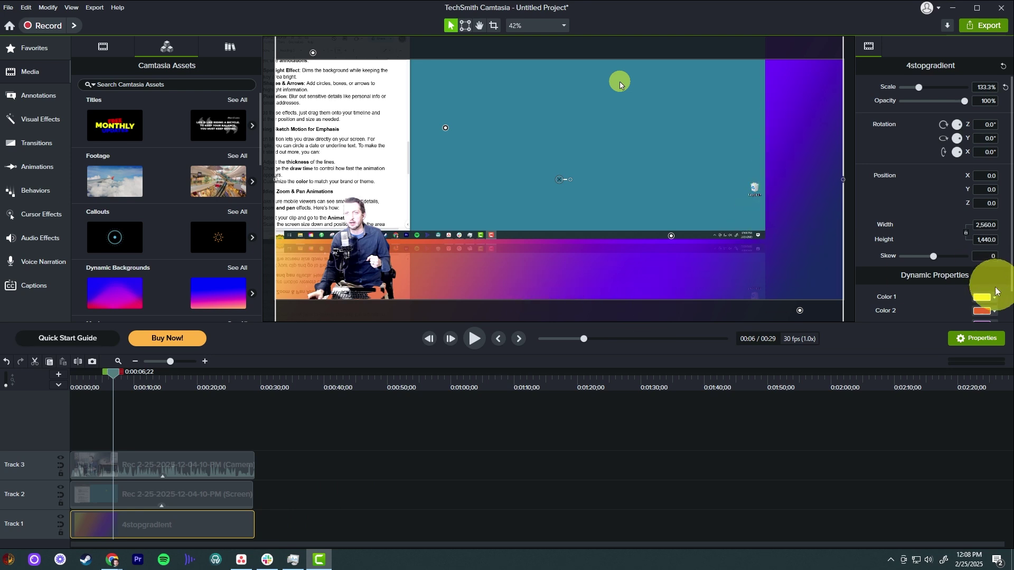
{"action": "scroll", "coordinate": [975, 309], "scroll_direction": "down", "scroll_amount": 1}
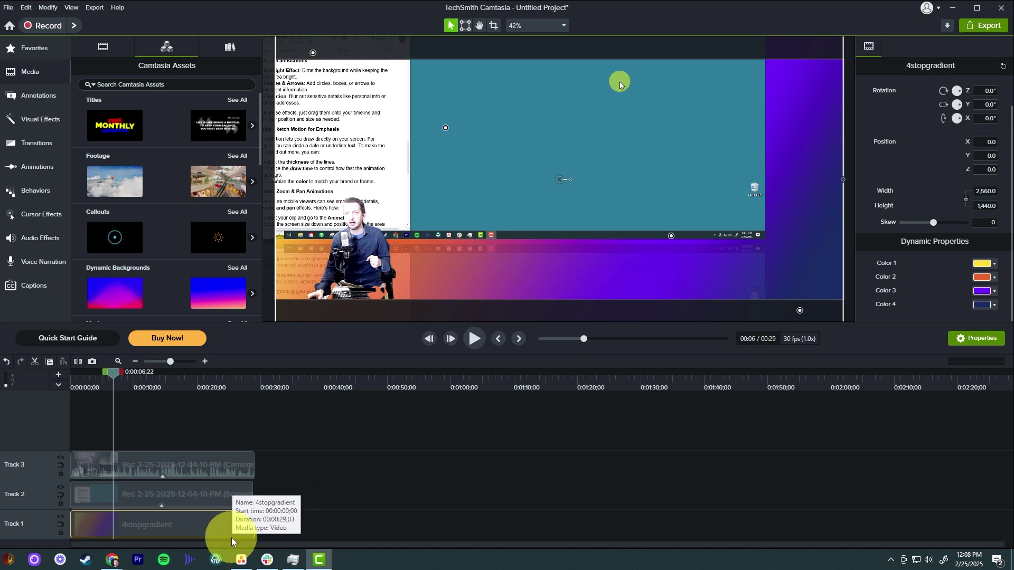
{"action": "key", "text": "Delete"}
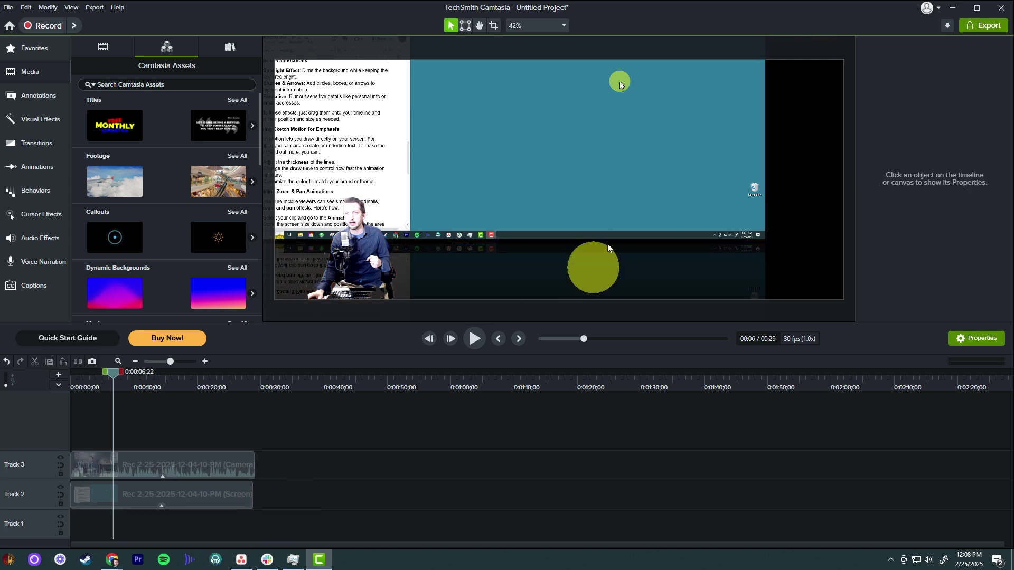
- Move and scale the screen recording clip to fill the canvas
{"action": "left_click", "coordinate": [754, 225]}
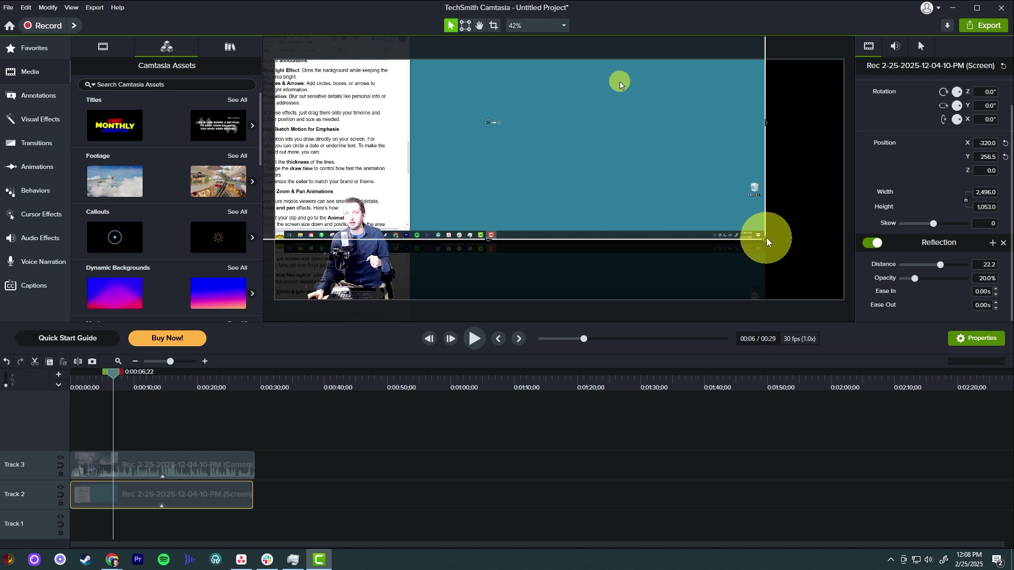
{"action": "left_click_drag", "start_coordinate": [727, 214], "coordinate": [807, 261]}
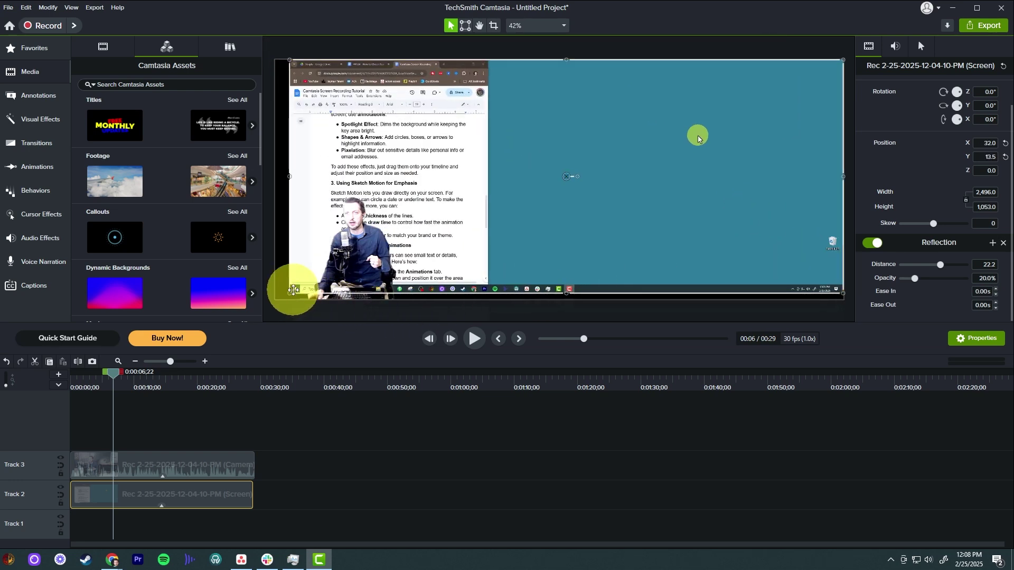
{"action": "mouse_move", "coordinate": [291, 291]}
{"action": "left_mouse_down"}
{"action": "mouse_move", "coordinate": [280, 290]}
{"action": "mouse_move", "coordinate": [280, 307]}
{"action": "left_mouse_up"}
- Place the webcam on the canvas's right side, enlarged to 1280 x 720
{"action": "left_click_drag", "start_coordinate": [366, 271], "coordinate": [728, 265]}
{"action": "left_click_drag", "start_coordinate": [774, 178], "coordinate": [843, 140]}
{"action": "left_click", "coordinate": [664, 242]}
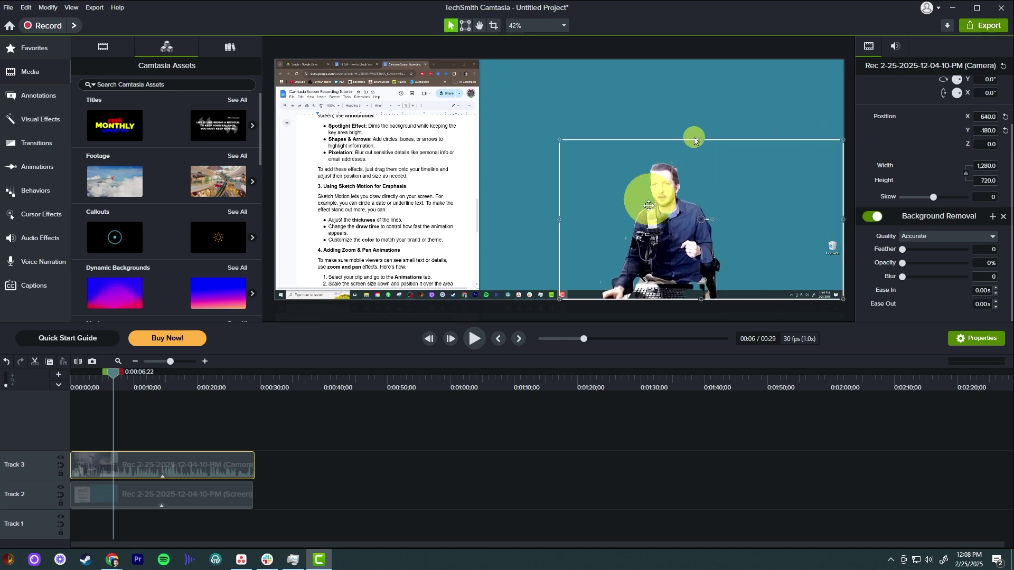
{"action": "left_click_drag", "start_coordinate": [664, 242], "coordinate": [645, 242]}
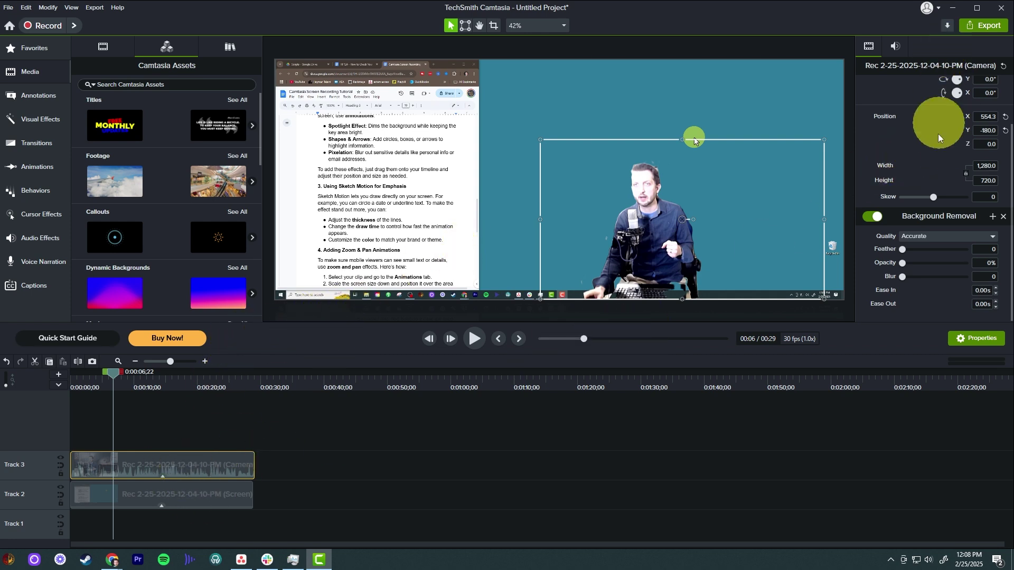
- Set the webcam clip's scale to 117.4%
{"action": "scroll", "coordinate": [941, 157], "scroll_direction": "up", "scroll_amount": 2}
{"action": "mouse_move", "coordinate": [911, 86]}
{"action": "left_mouse_down"}
{"action": "mouse_move", "coordinate": [942, 87]}
{"action": "mouse_move", "coordinate": [905, 87]}
{"action": "left_mouse_up"}
{"action": "left_click", "coordinate": [916, 88]}
{"action": "mouse_move", "coordinate": [965, 101]}
{"action": "left_mouse_down"}
{"action": "mouse_move", "coordinate": [940, 105]}
{"action": "mouse_move", "coordinate": [967, 105]}
{"action": "left_mouse_up"}
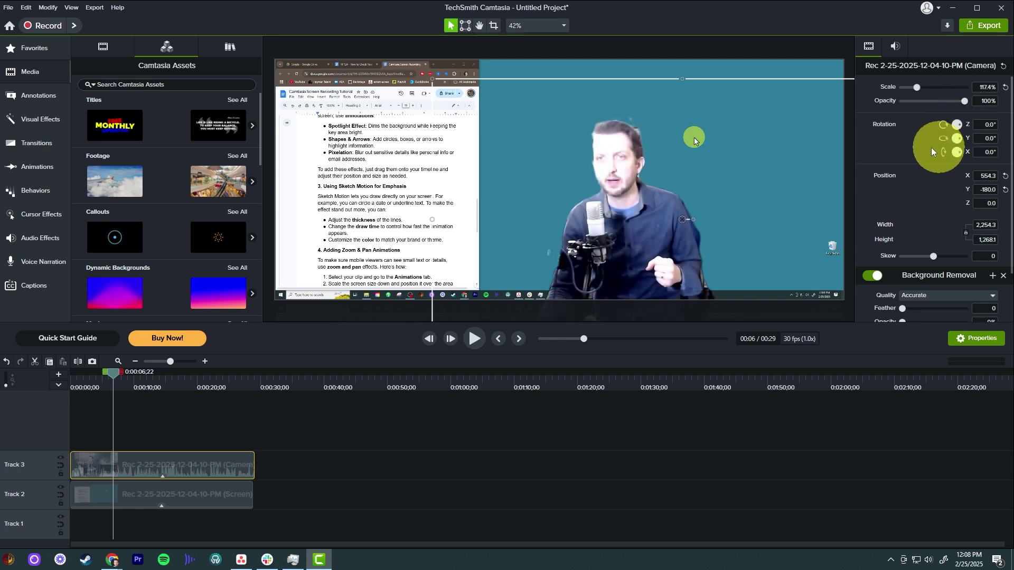
{"action": "left_click_drag", "start_coordinate": [957, 126], "coordinate": [955, 133]}
- Toggle the webcam's Background Removal off and on, adjust Feather, then deselect the clip
{"action": "scroll", "coordinate": [905, 181], "scroll_direction": "down", "scroll_amount": 1}
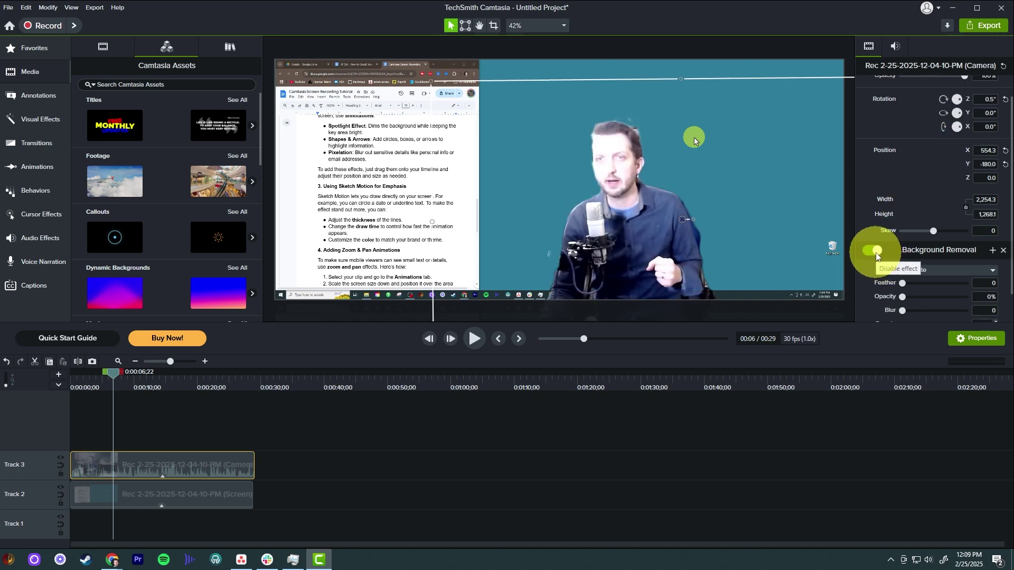
{"action": "left_click", "coordinate": [873, 251]}
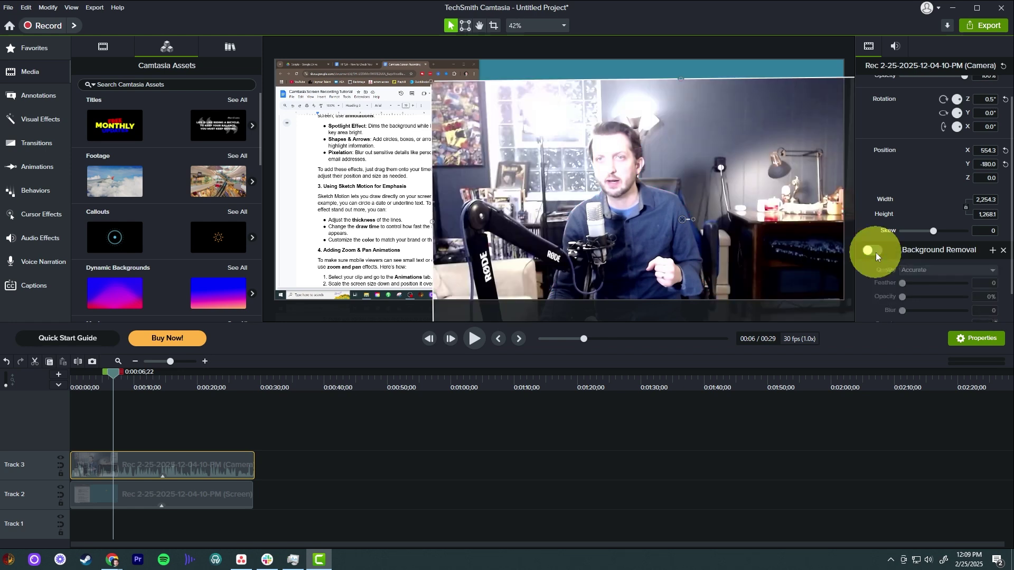
{"action": "left_click", "coordinate": [869, 250]}
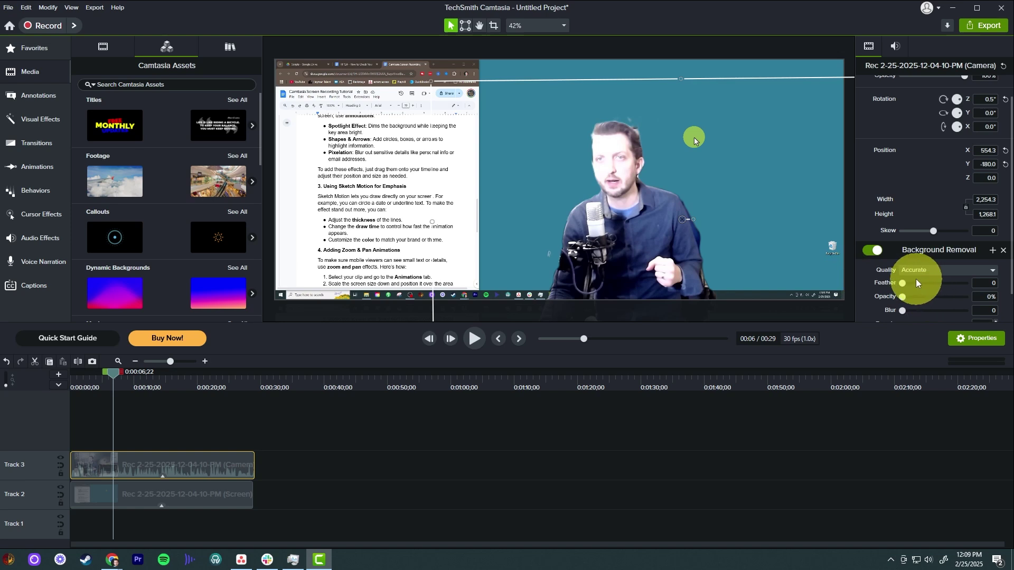
{"action": "mouse_move", "coordinate": [906, 287]}
{"action": "left_mouse_down"}
{"action": "mouse_move", "coordinate": [926, 286]}
{"action": "mouse_move", "coordinate": [890, 289]}
{"action": "left_mouse_up"}
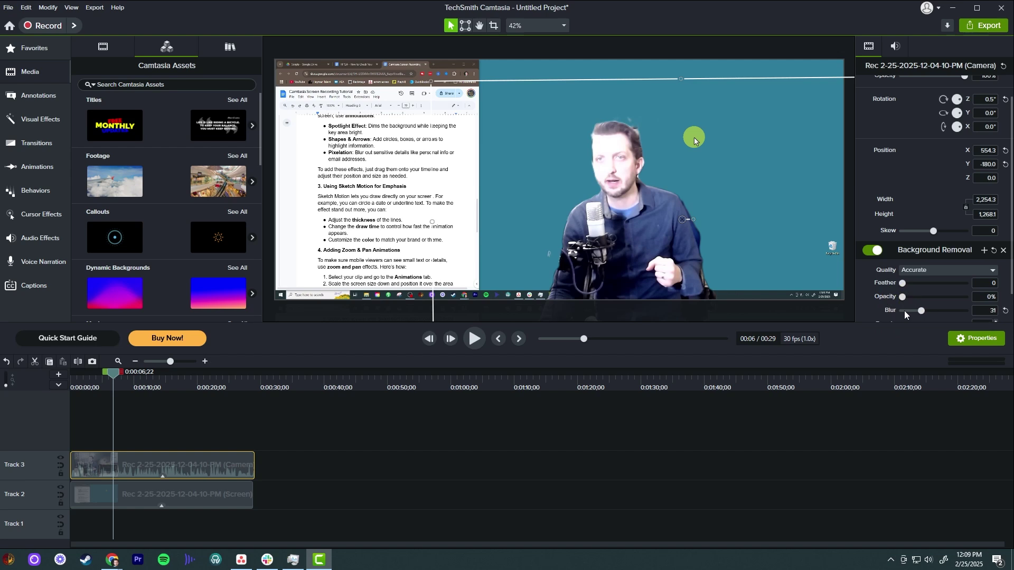
{"action": "scroll", "coordinate": [948, 289], "scroll_direction": "down", "scroll_amount": 2}
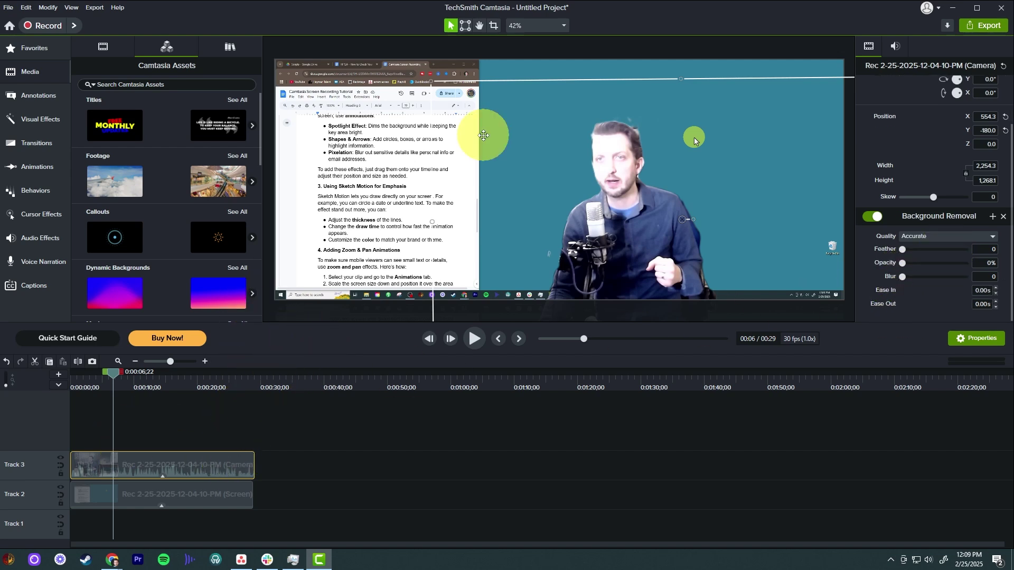
{"action": "left_click", "coordinate": [153, 430]}
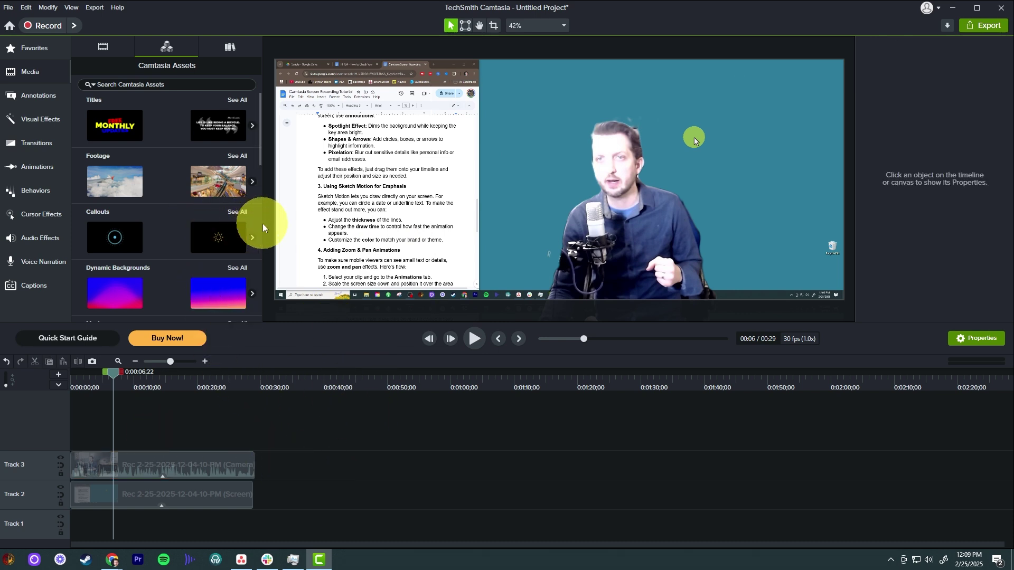
- Widen the assets panel, then hide and show it again
{"action": "left_click_drag", "start_coordinate": [262, 223], "coordinate": [386, 214]}
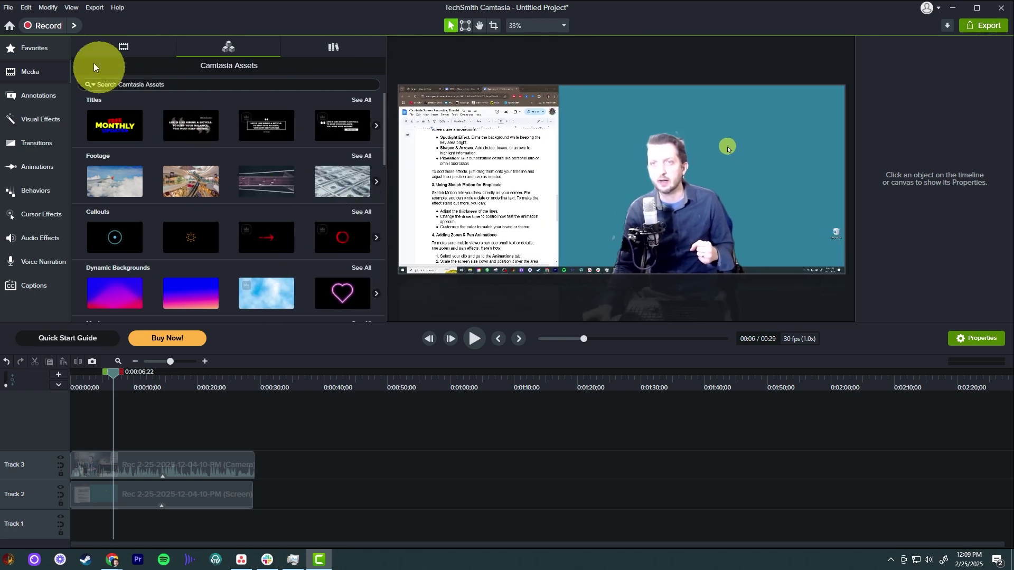
{"action": "left_click", "coordinate": [37, 72]}
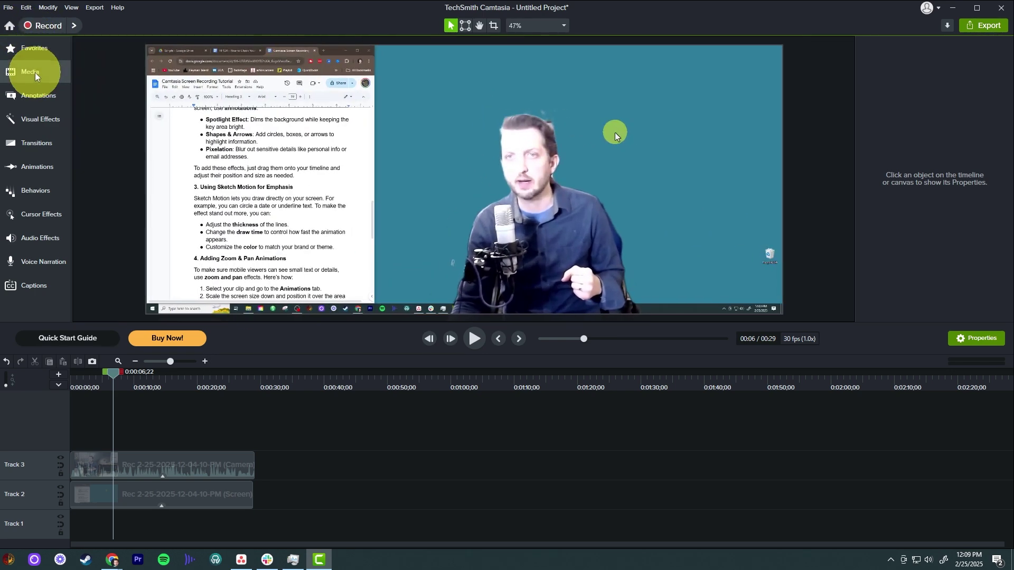
{"action": "left_click", "coordinate": [36, 72]}
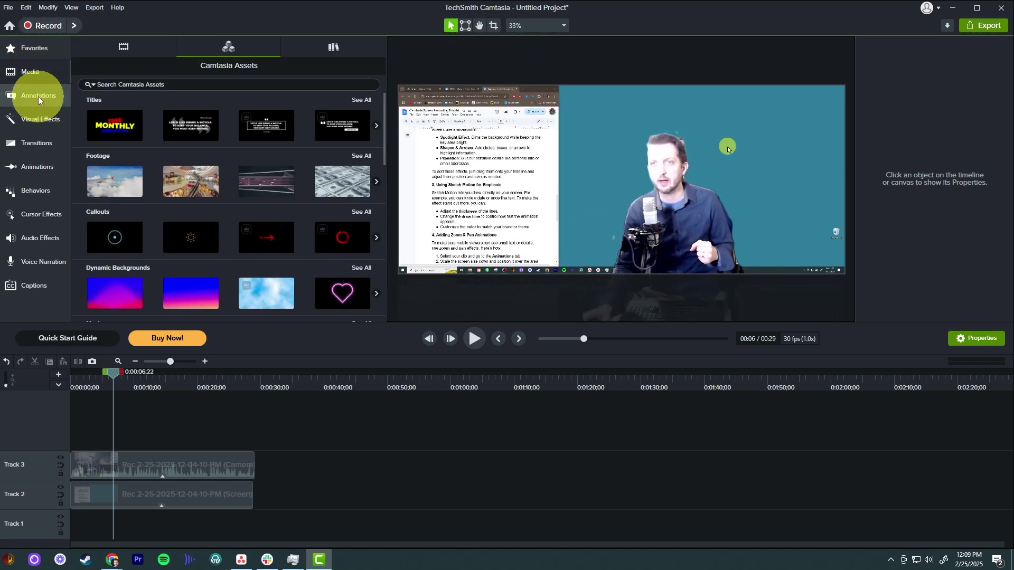
- Browse Annotations, Visual Effects, Transitions and Cursor Effects, then select the Track 2 screen clip
{"action": "left_click", "coordinate": [38, 96]}
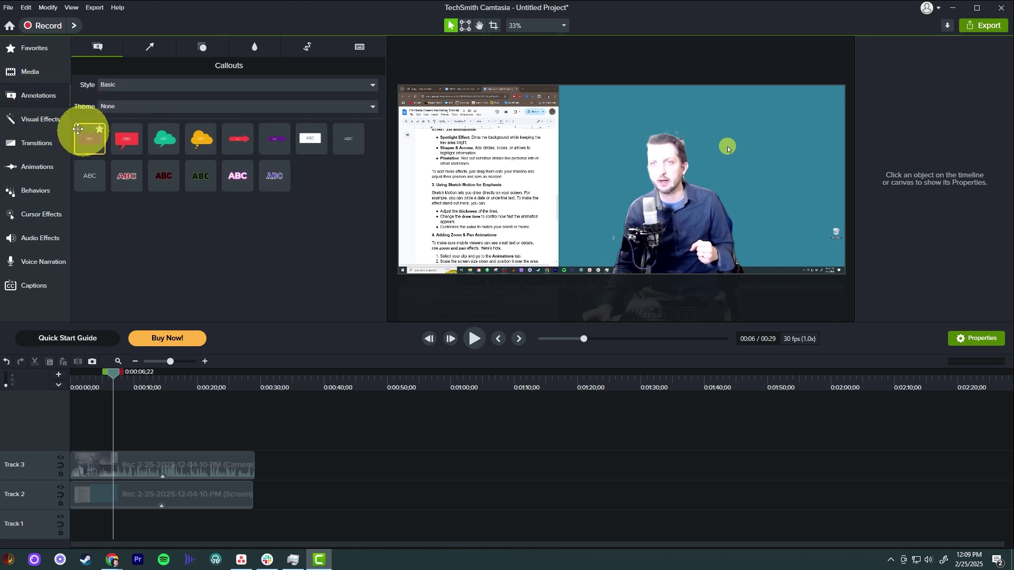
{"action": "left_click", "coordinate": [45, 121]}
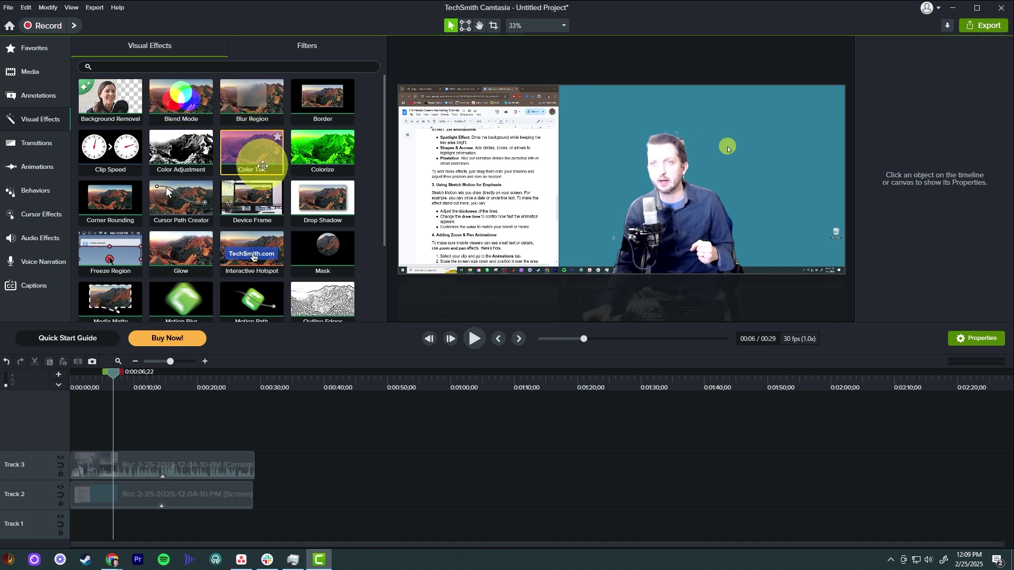
{"action": "left_click", "coordinate": [40, 146]}
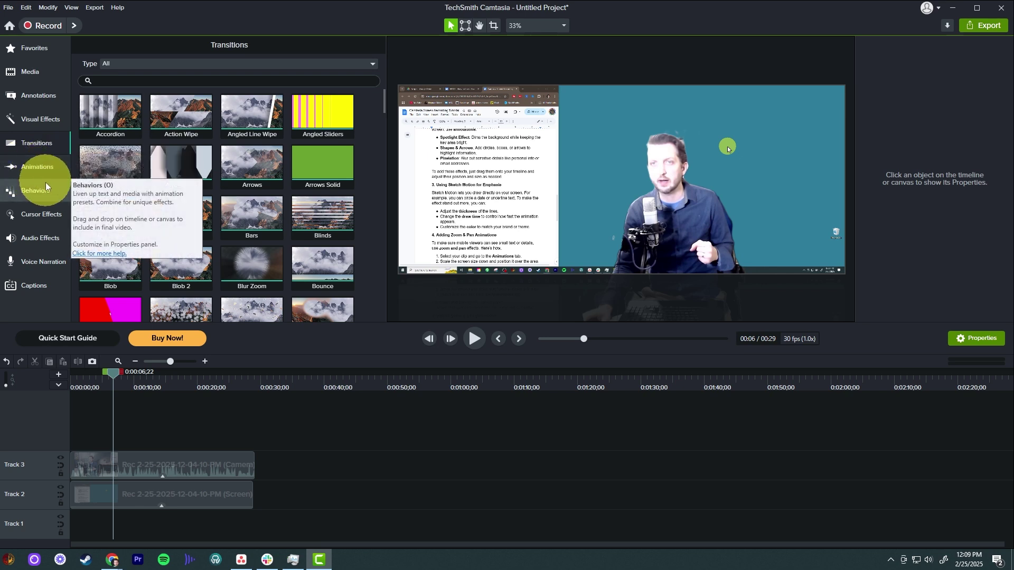
{"action": "left_click", "coordinate": [37, 217]}
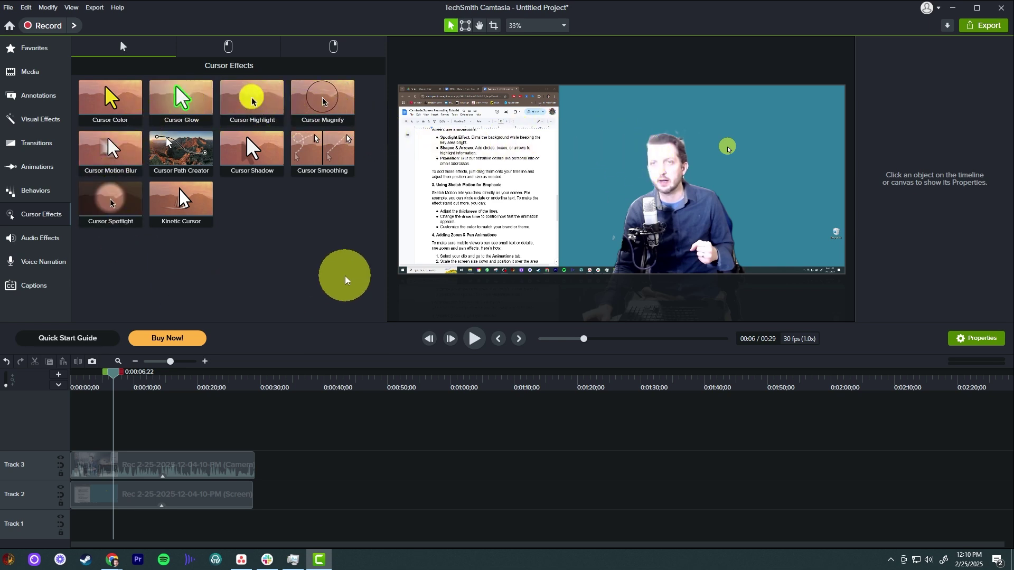
{"action": "left_click", "coordinate": [161, 490]}
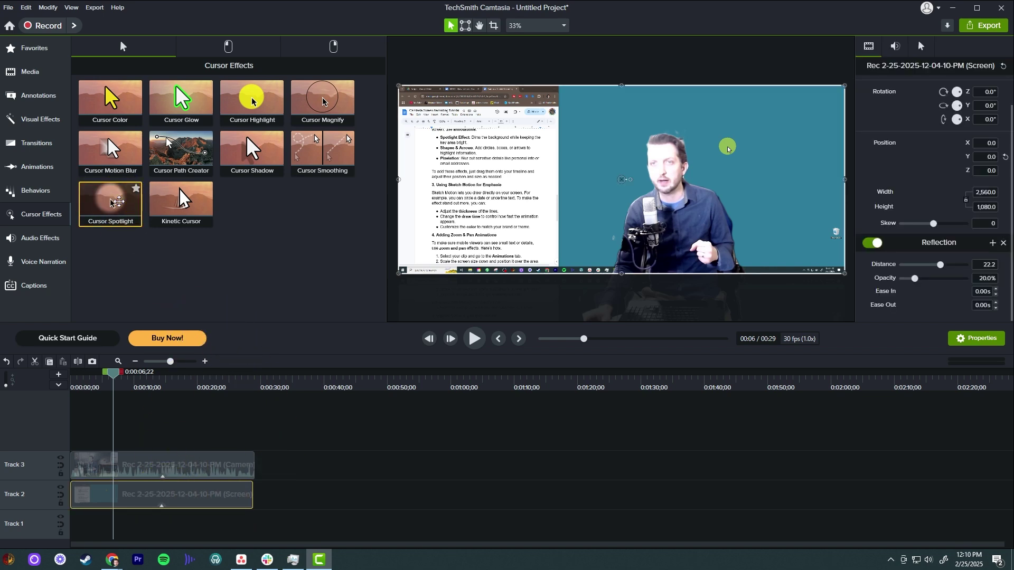
- Apply Cursor Spotlight to the Track 2 screen clip and play a short preview of it
{"action": "left_click_drag", "start_coordinate": [117, 202], "coordinate": [135, 494]}
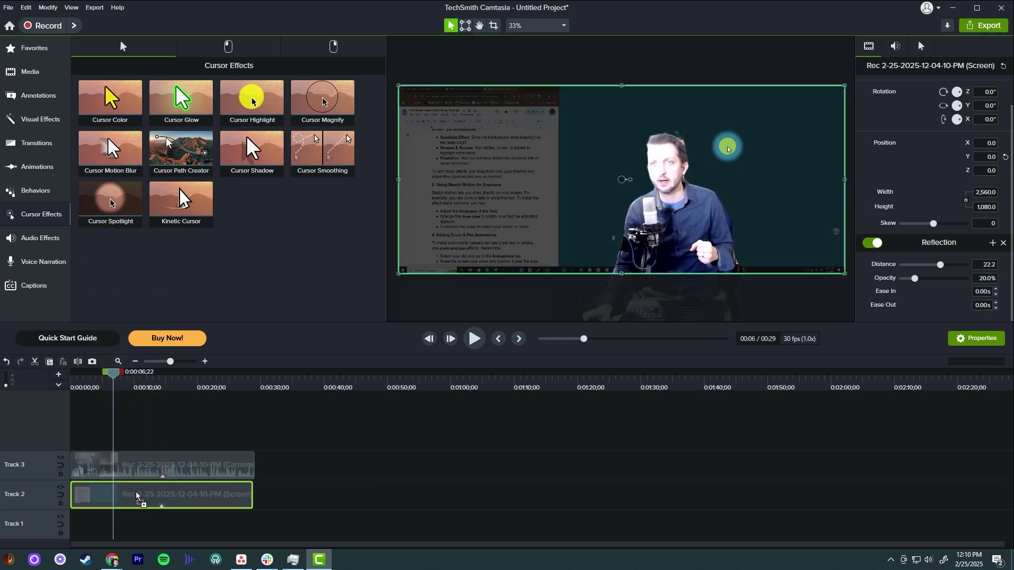
{"action": "left_click_drag", "start_coordinate": [136, 499], "coordinate": [137, 502]}
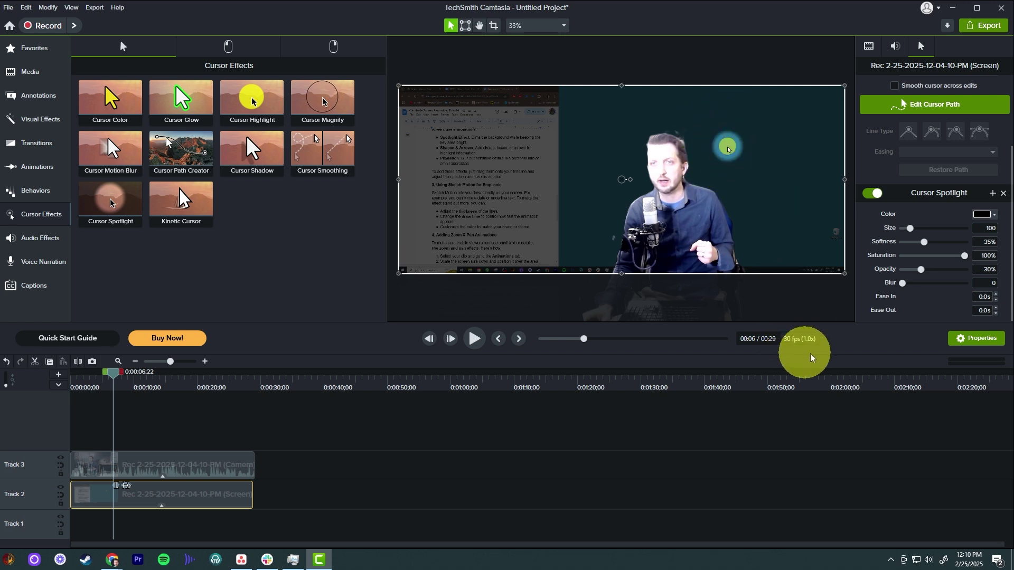
{"action": "left_click", "coordinate": [467, 340]}
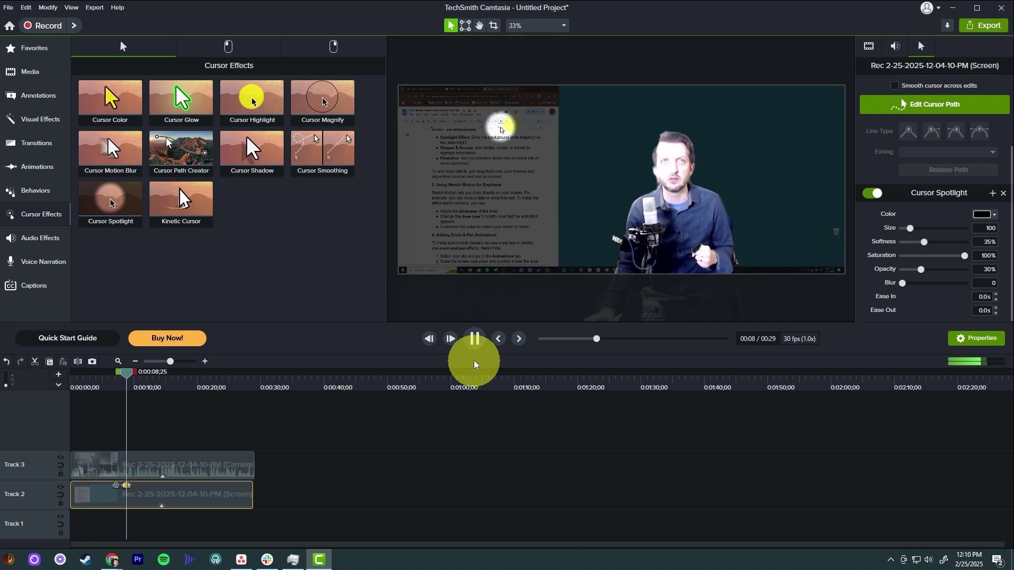
{"action": "left_click", "coordinate": [473, 340]}
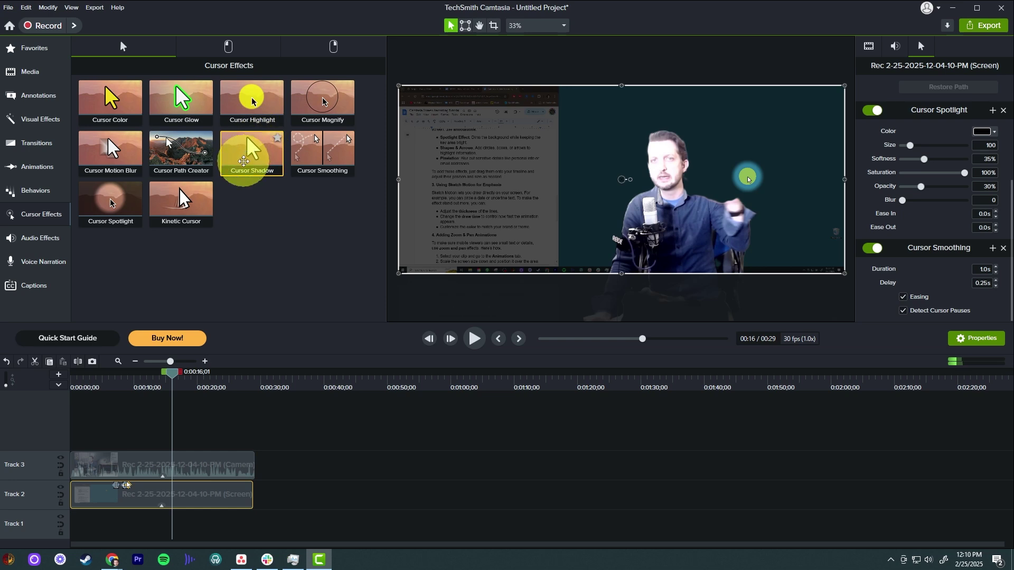
{"action": "left_click", "coordinate": [143, 376]}
- Drag the MONTHLY animated title from Camtasia Assets onto a new timeline track
{"action": "left_click", "coordinate": [46, 94]}
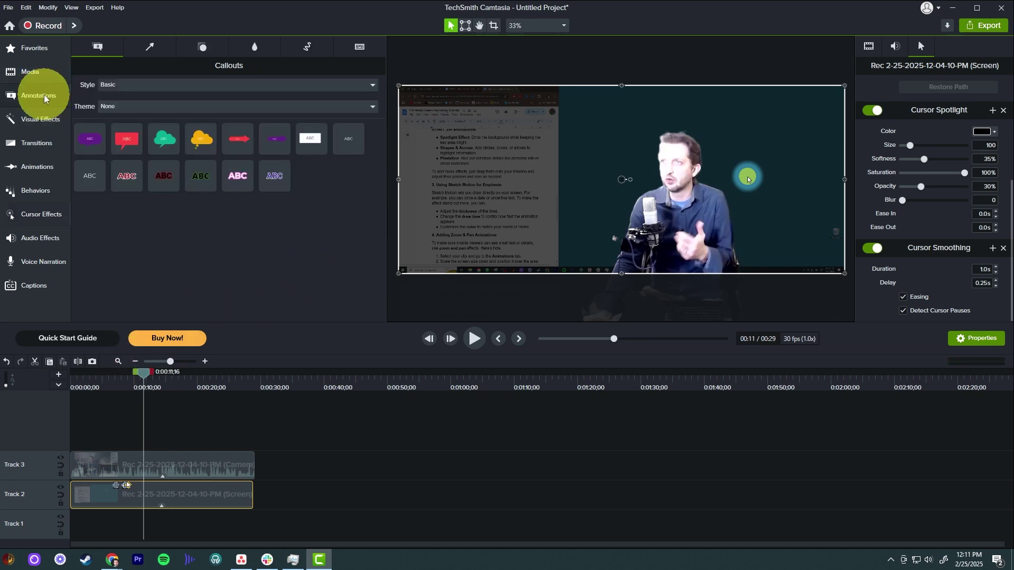
{"action": "left_click", "coordinate": [30, 71]}
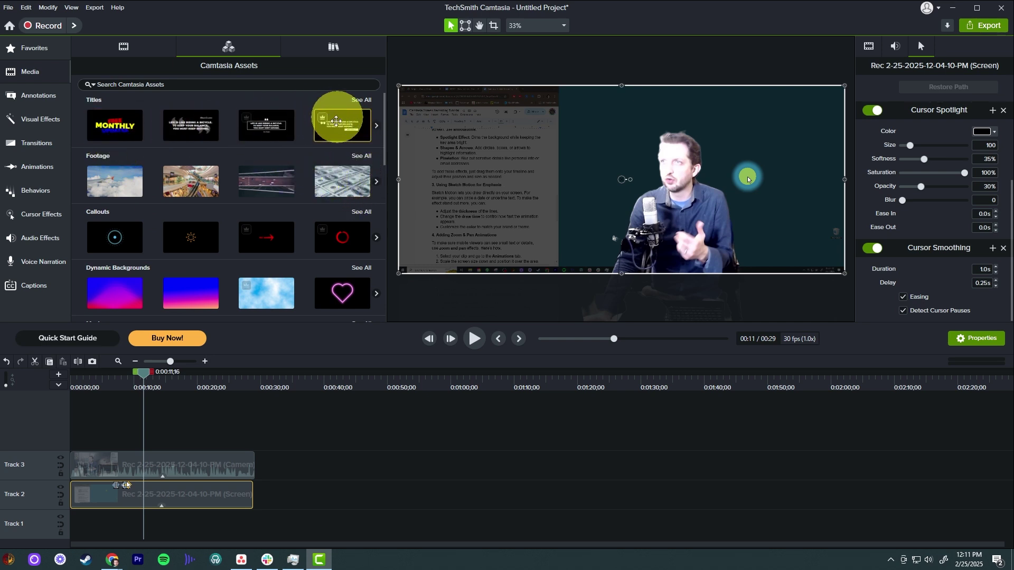
{"action": "scroll", "coordinate": [268, 289], "scroll_direction": "down", "scroll_amount": 2}
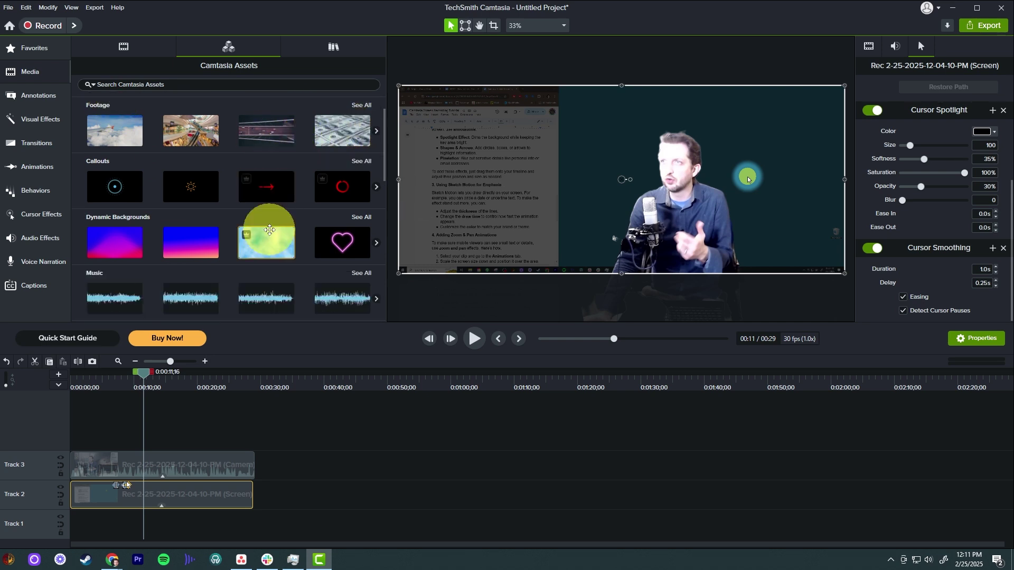
{"action": "scroll", "coordinate": [242, 240], "scroll_direction": "down", "scroll_amount": 3}
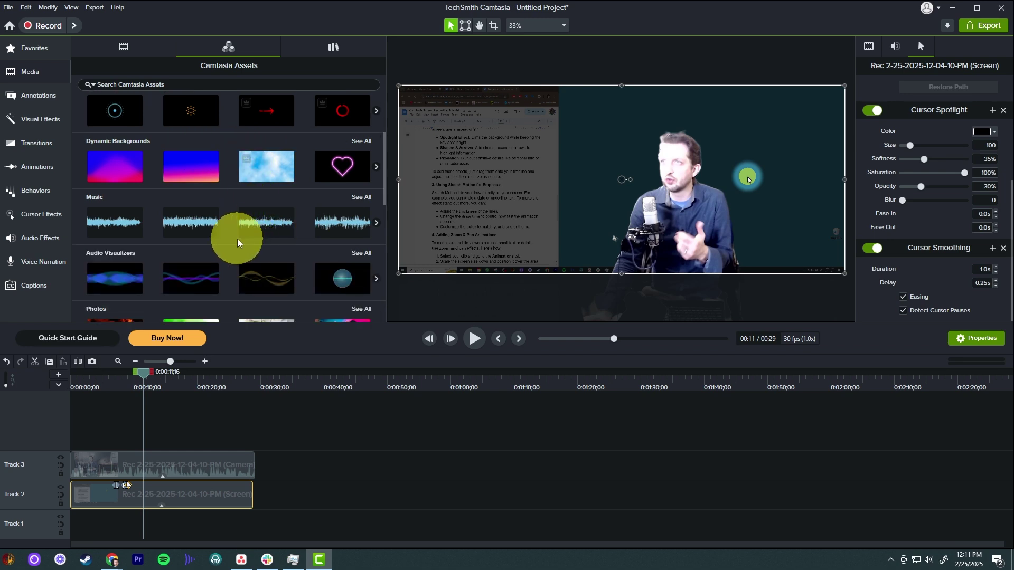
{"action": "scroll", "coordinate": [211, 222], "scroll_direction": "up", "scroll_amount": 3}
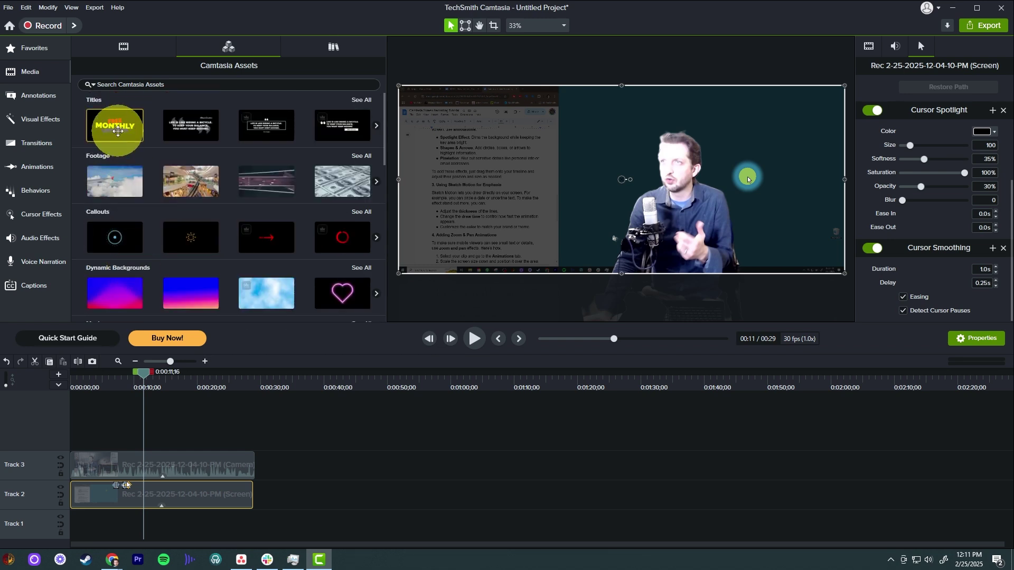
{"action": "left_click_drag", "start_coordinate": [113, 130], "coordinate": [128, 431]}
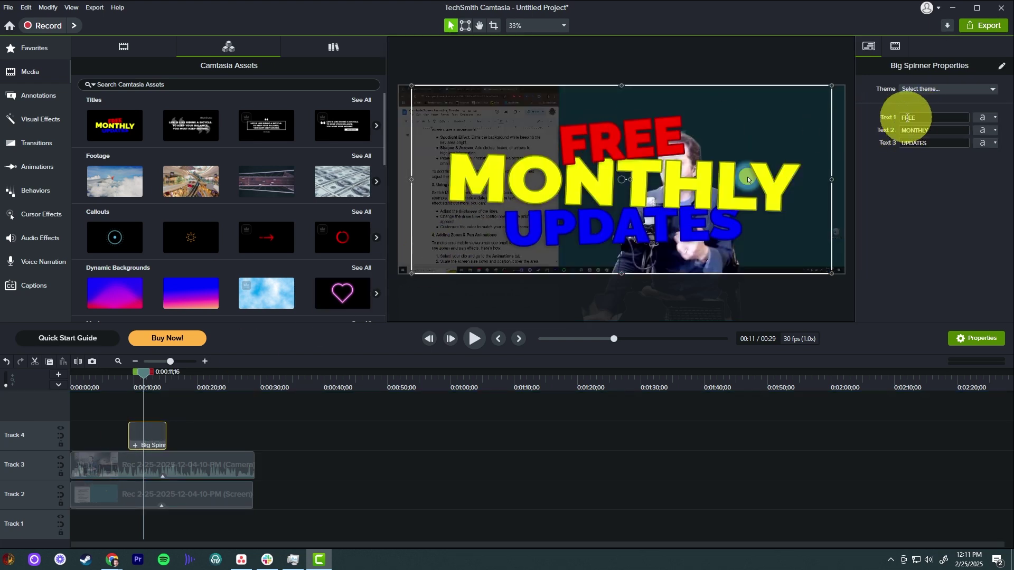
- Set the title's three text lines to Learn, How and To Do
{"action": "left_click", "coordinate": [930, 118]}
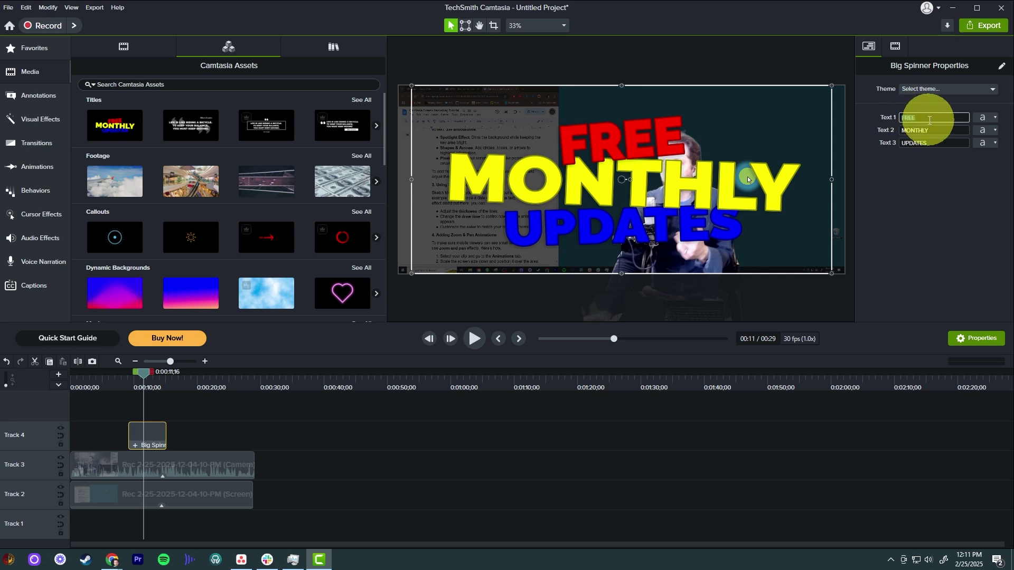
{"action": "type", "text": "Learn"}
{"action": "key", "text": "Tab"}
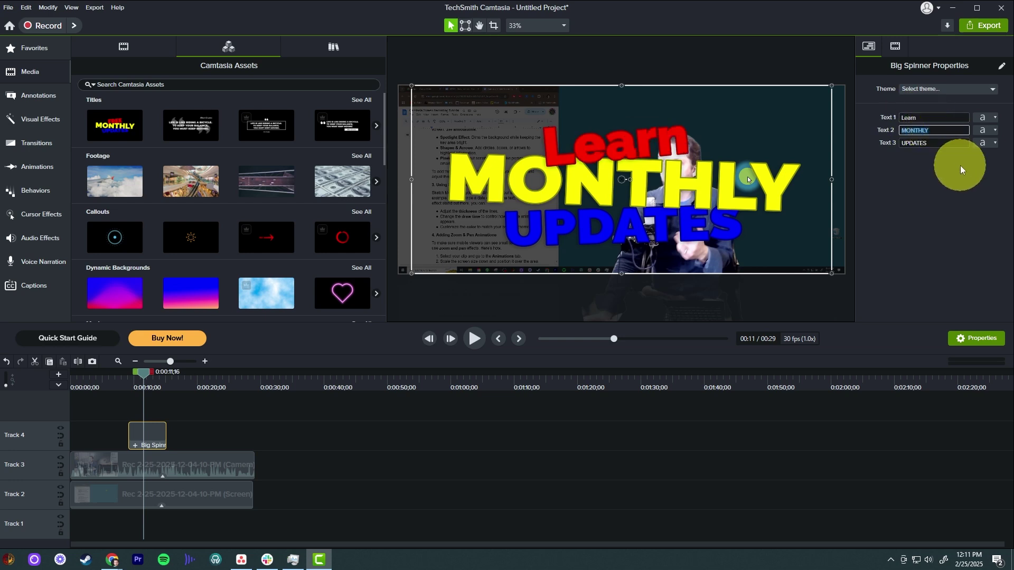
{"action": "type", "text": "How"}
{"action": "left_click", "coordinate": [944, 144]}
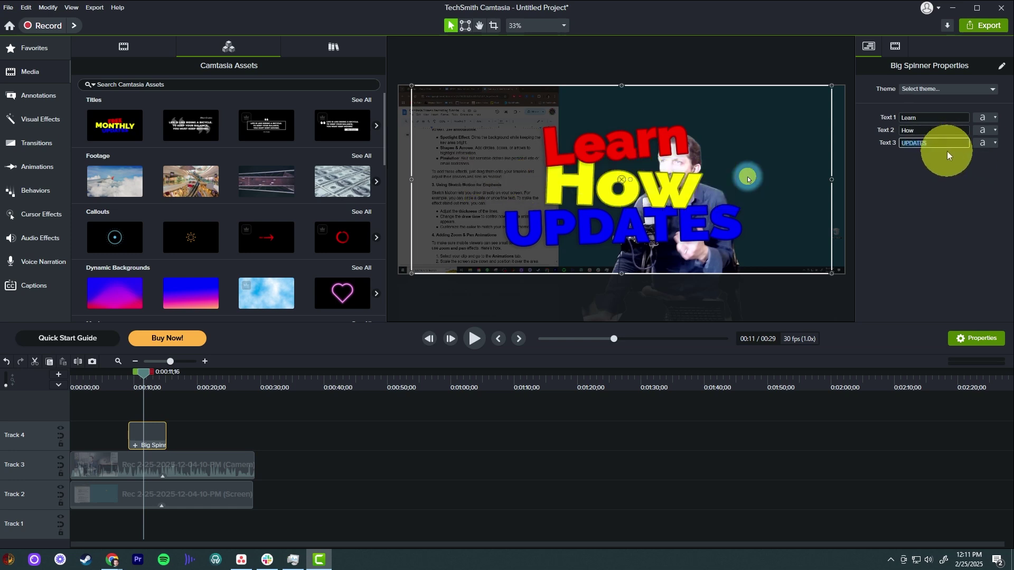
{"action": "type", "text": "To Do"}
{"action": "left_click", "coordinate": [955, 191]}
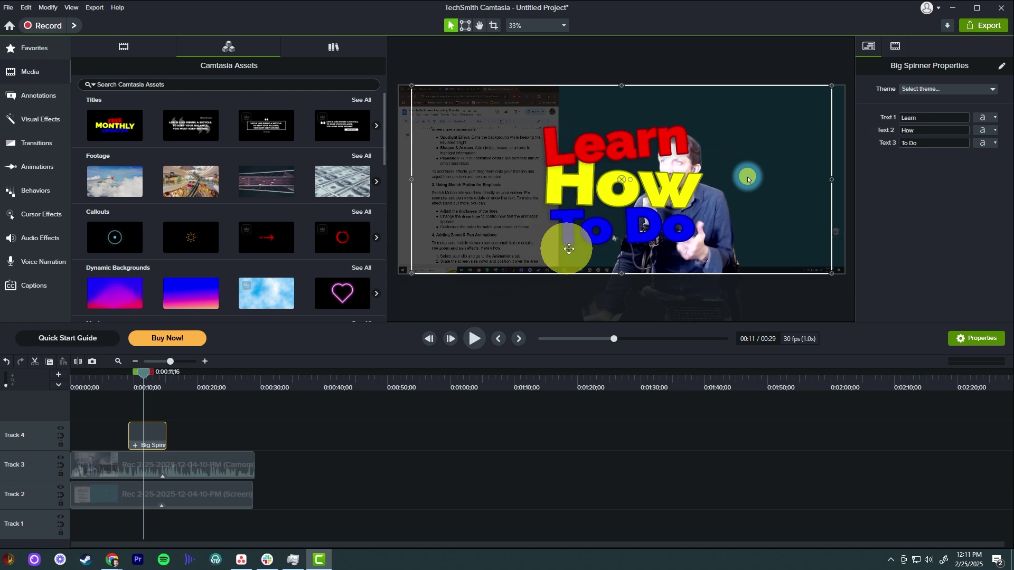
- Rewind to before the title and play it back to preview the animation
{"action": "left_click_drag", "start_coordinate": [144, 373], "coordinate": [119, 377]}
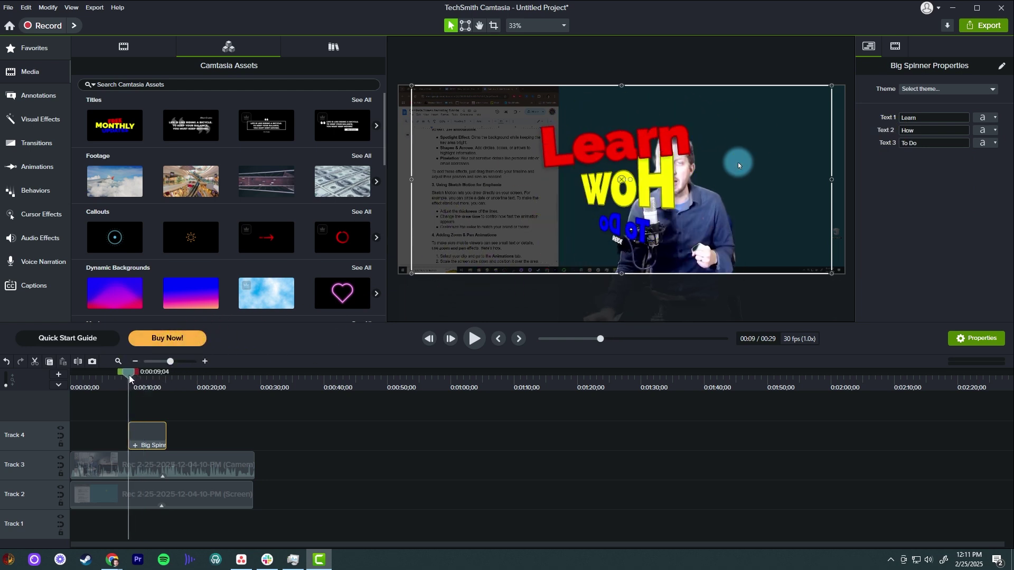
{"action": "key", "text": "space"}
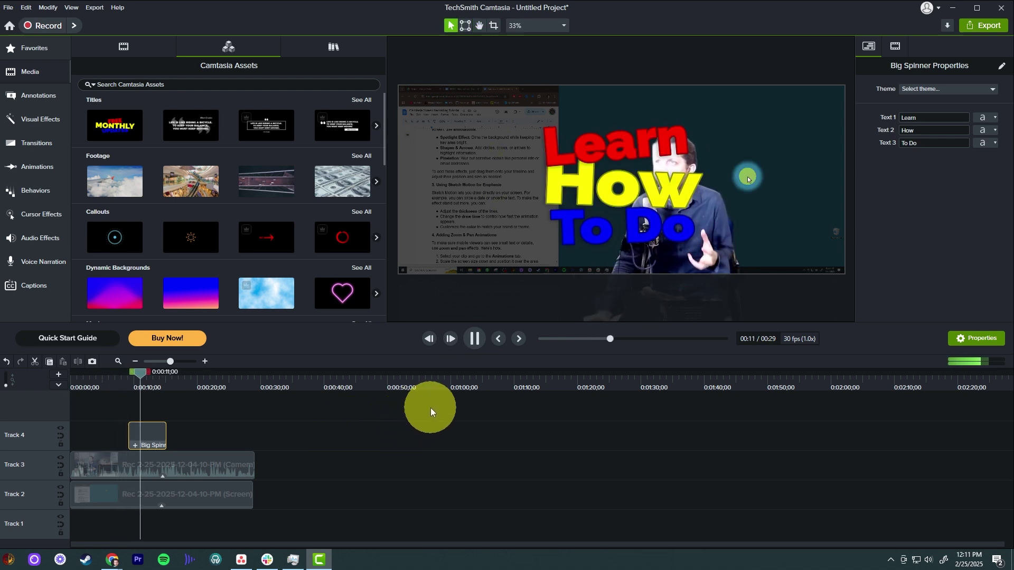
{"action": "key", "text": "space"}
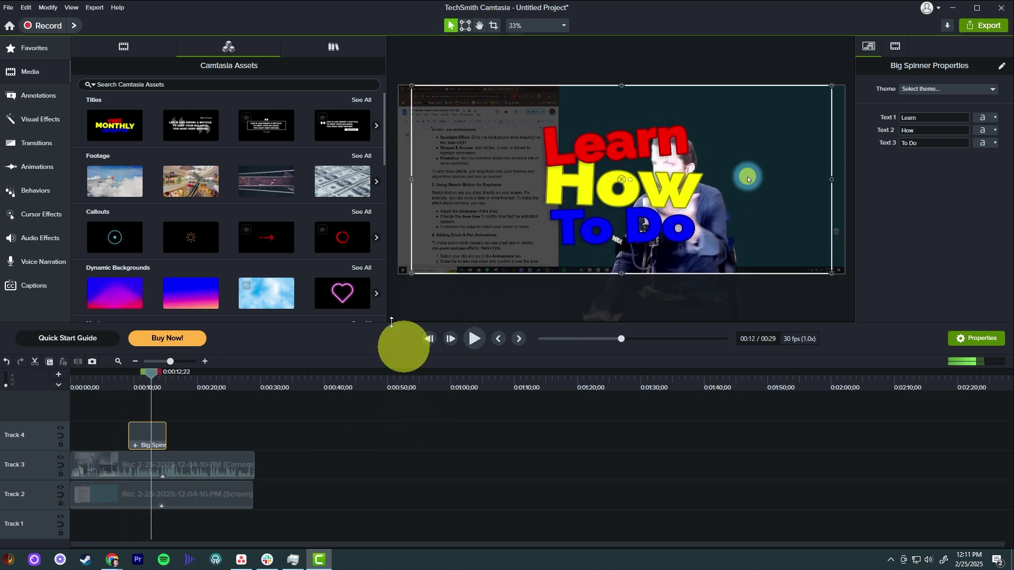
- Add the Accordion transition to the Big Spinner title clip on Track 4
{"action": "left_click", "coordinate": [33, 142]}
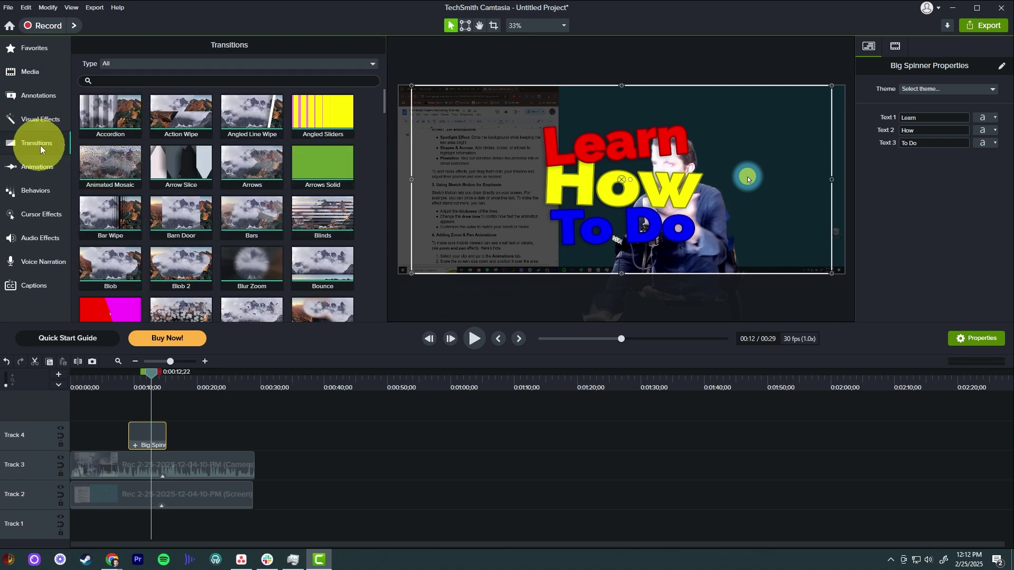
{"action": "left_click_drag", "start_coordinate": [109, 112], "coordinate": [133, 351]}
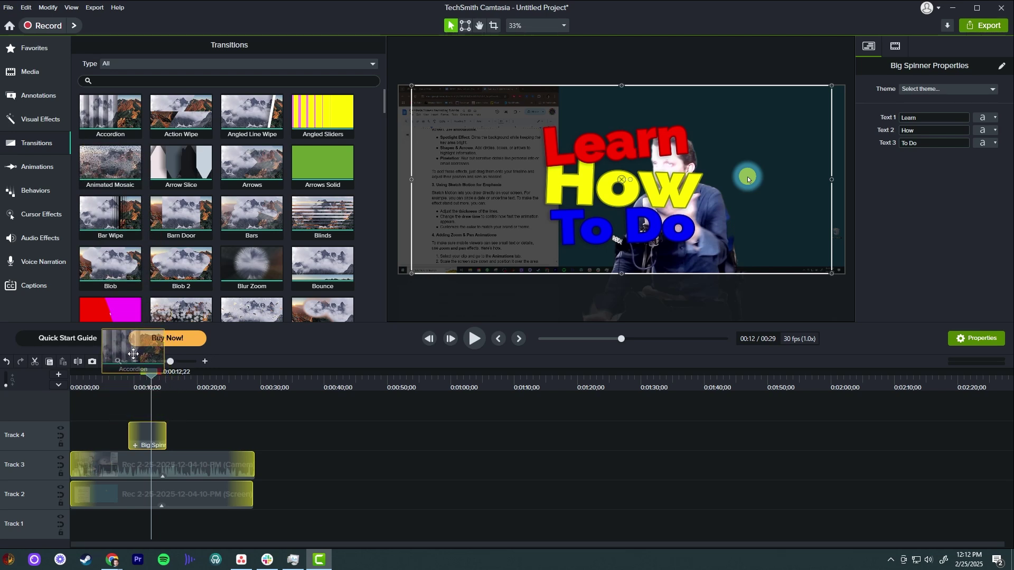
{"action": "left_click_drag", "start_coordinate": [133, 354], "coordinate": [140, 433]}
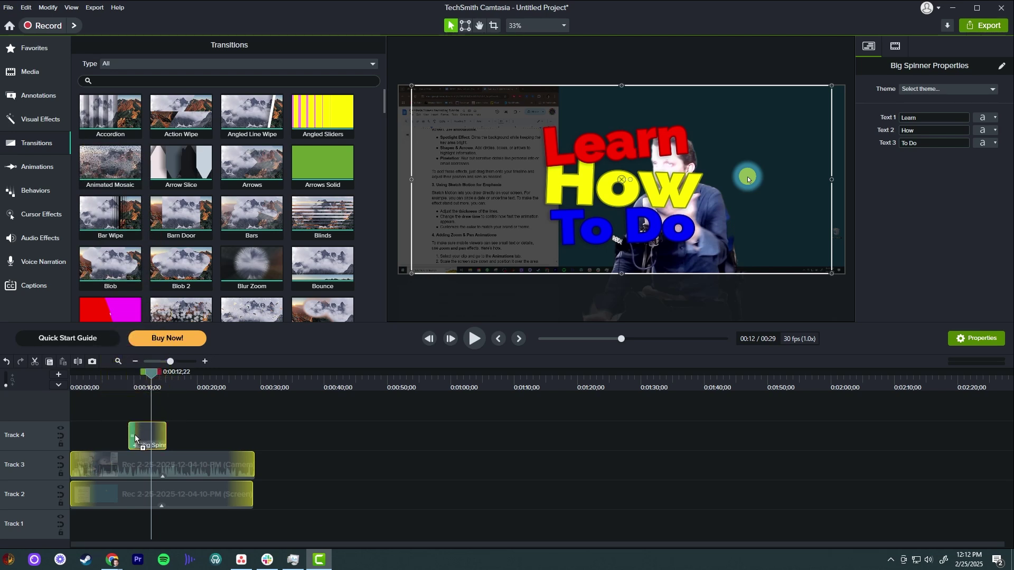
- Move the playhead to about 0:08 and play the title animation
{"action": "left_click", "coordinate": [126, 379]}
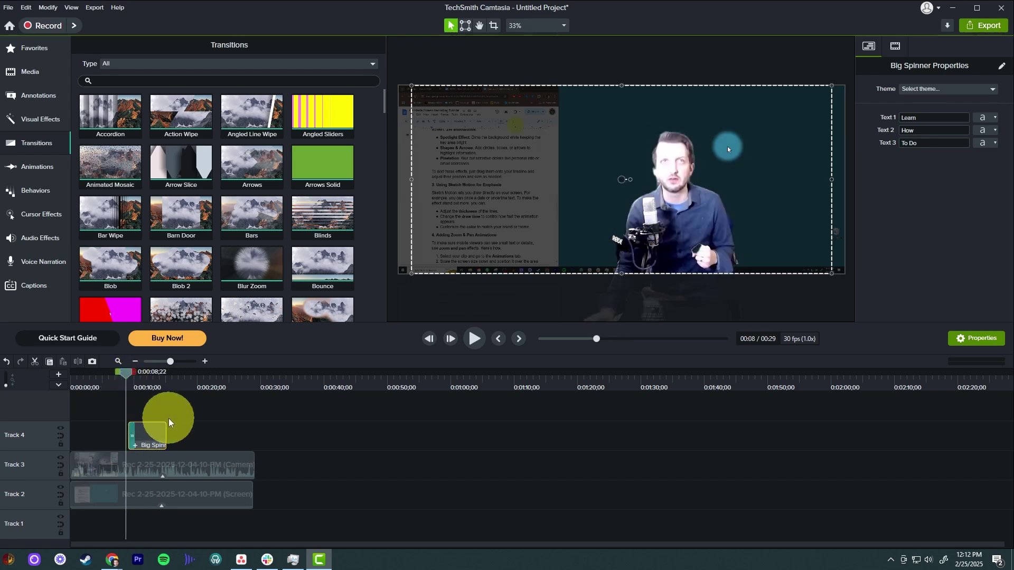
{"action": "key", "text": "space"}
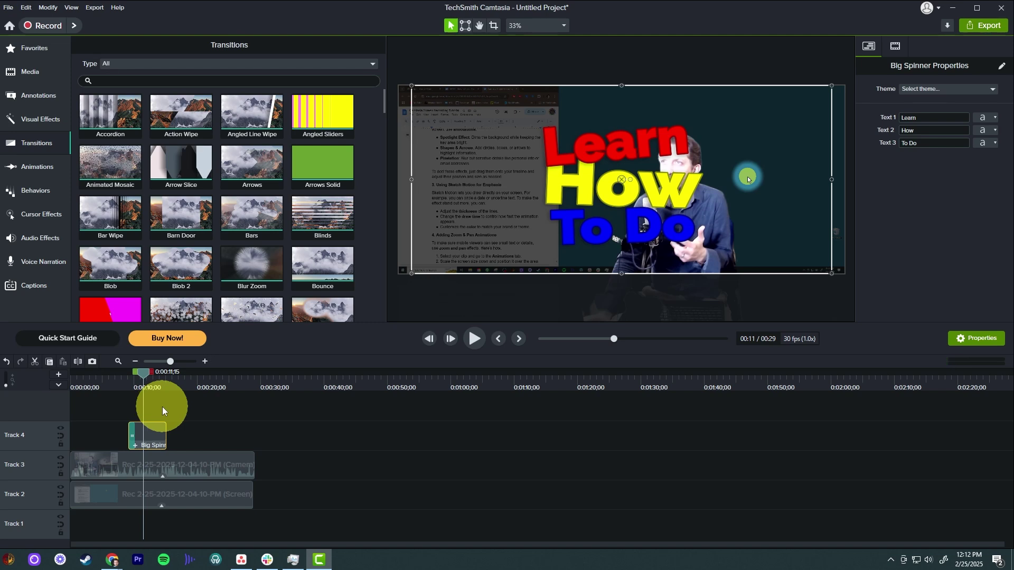
{"action": "key", "text": "space"}
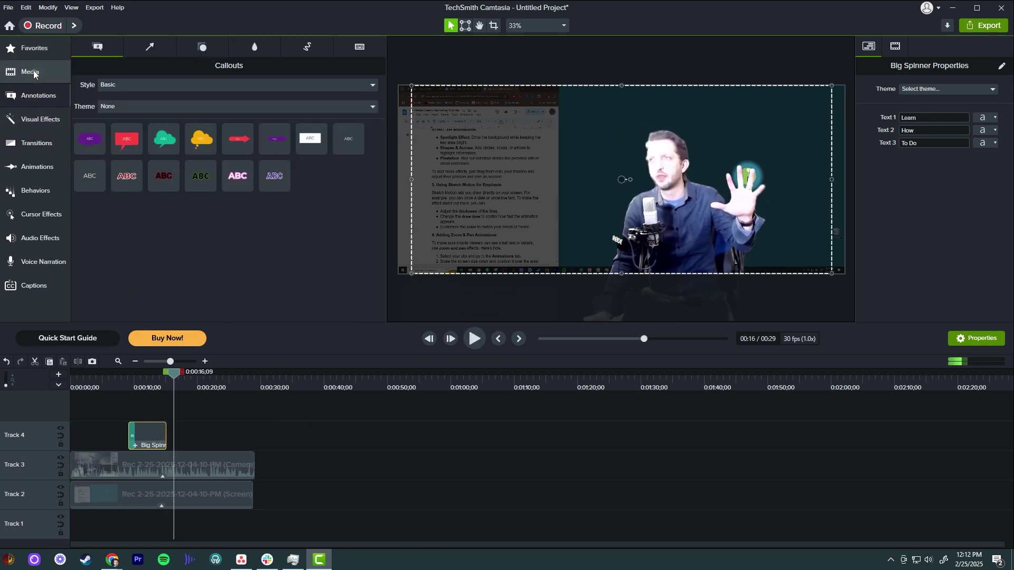
- Preview the Dark Wave music in Camtasia Assets and place it on Track 1
{"action": "left_click", "coordinate": [33, 74]}
{"action": "scroll", "coordinate": [255, 232], "scroll_direction": "down", "scroll_amount": 3}
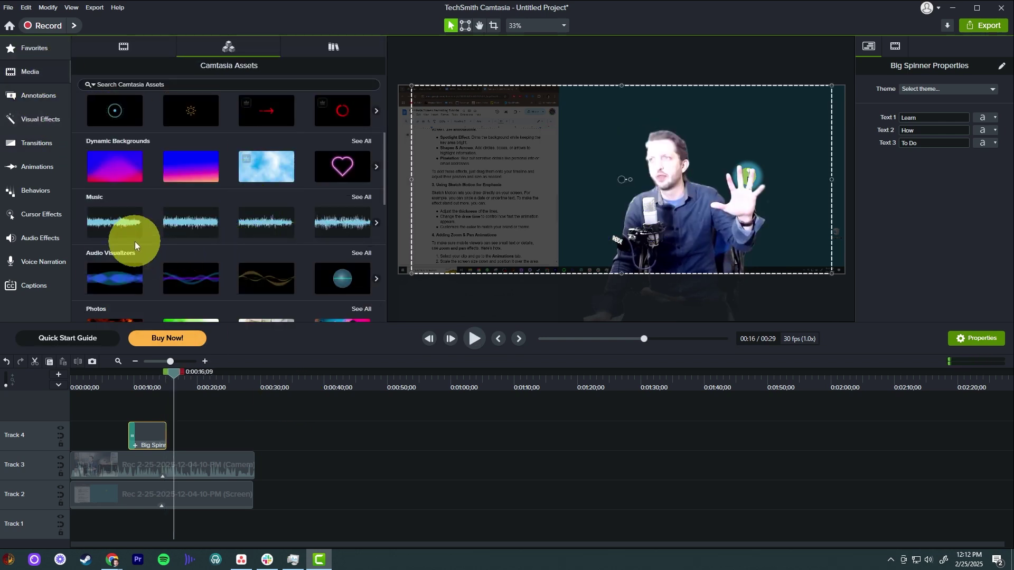
{"action": "left_click", "coordinate": [112, 224]}
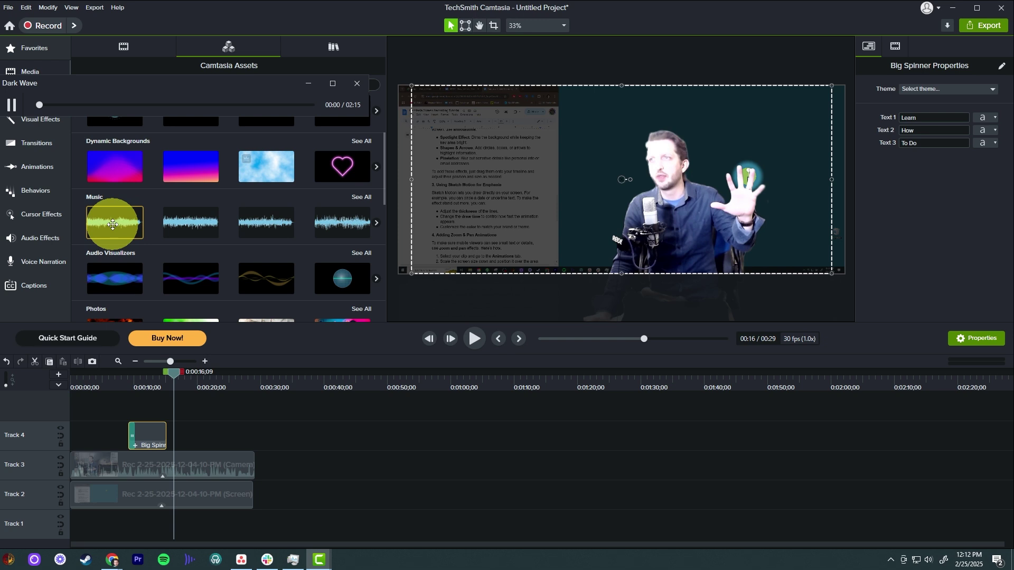
{"action": "left_click", "coordinate": [11, 104]}
{"action": "left_click_drag", "start_coordinate": [127, 211], "coordinate": [54, 531]}
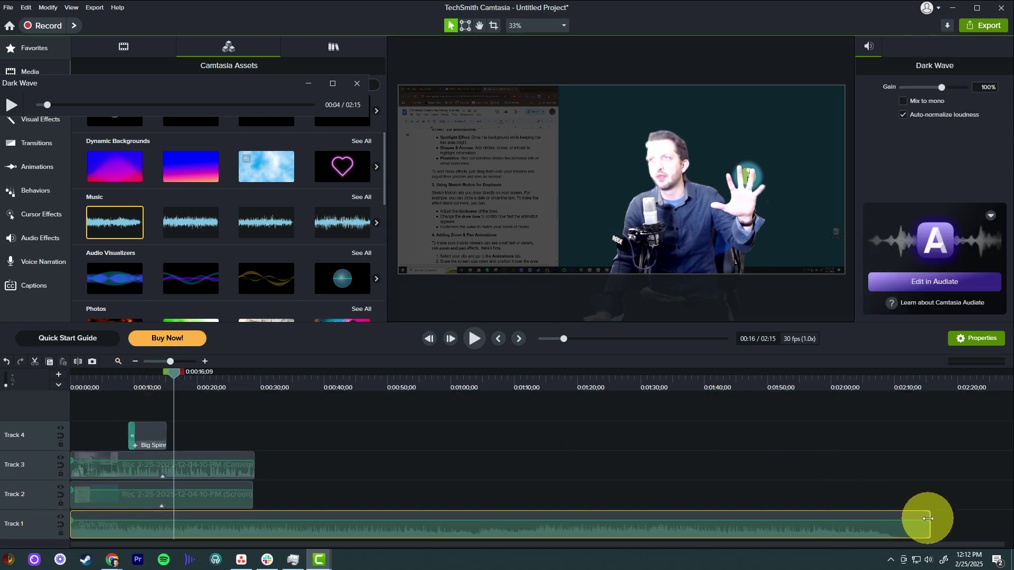
- Trim the Dark Wave clip's end so it finishes with the video at about 0:29
{"action": "left_click", "coordinate": [929, 523]}
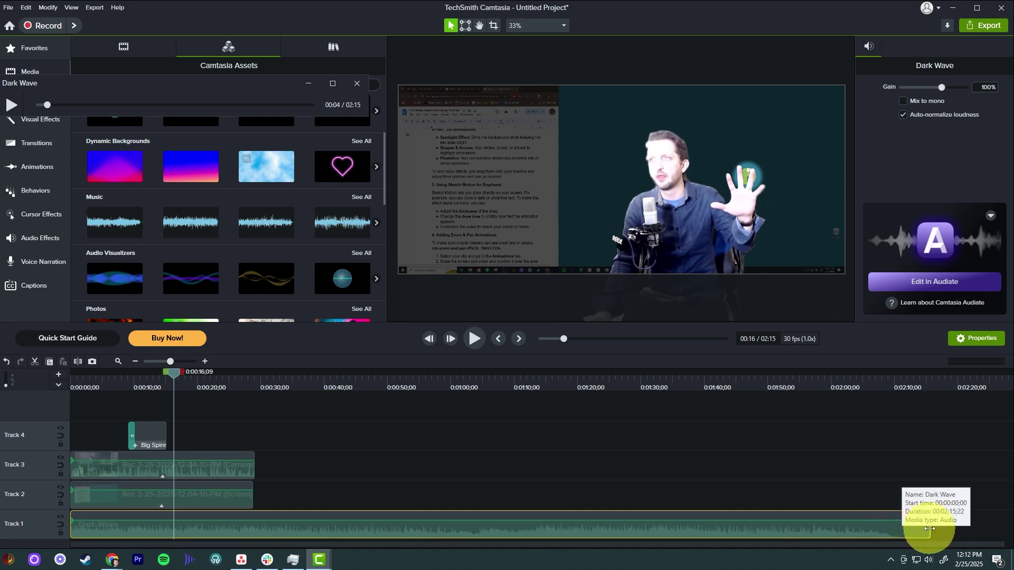
{"action": "left_click", "coordinate": [929, 528]}
{"action": "left_click_drag", "start_coordinate": [928, 529], "coordinate": [254, 528]}
{"action": "left_click", "coordinate": [461, 529]}
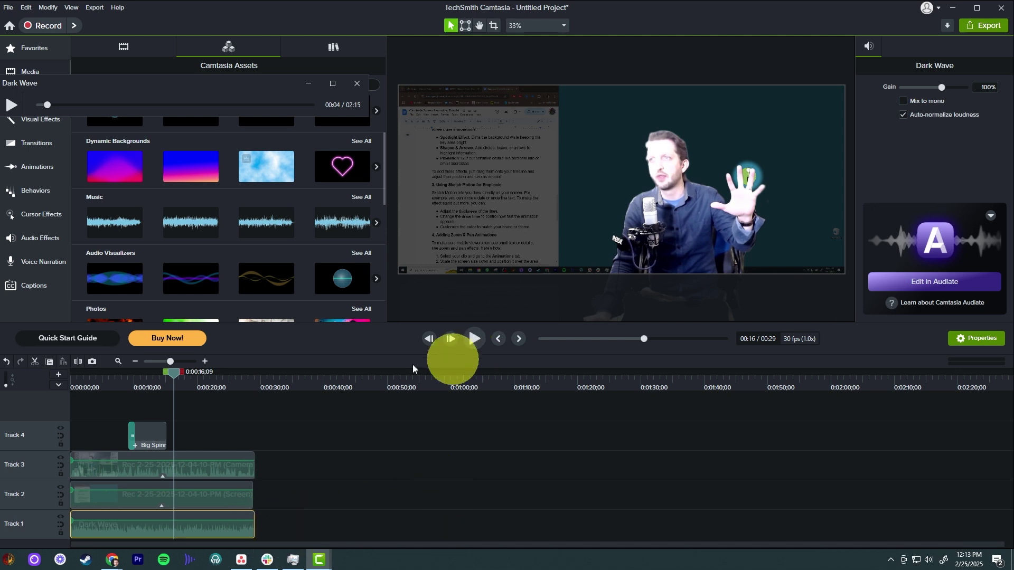
{"action": "left_click_drag", "start_coordinate": [171, 364], "coordinate": [174, 362]}
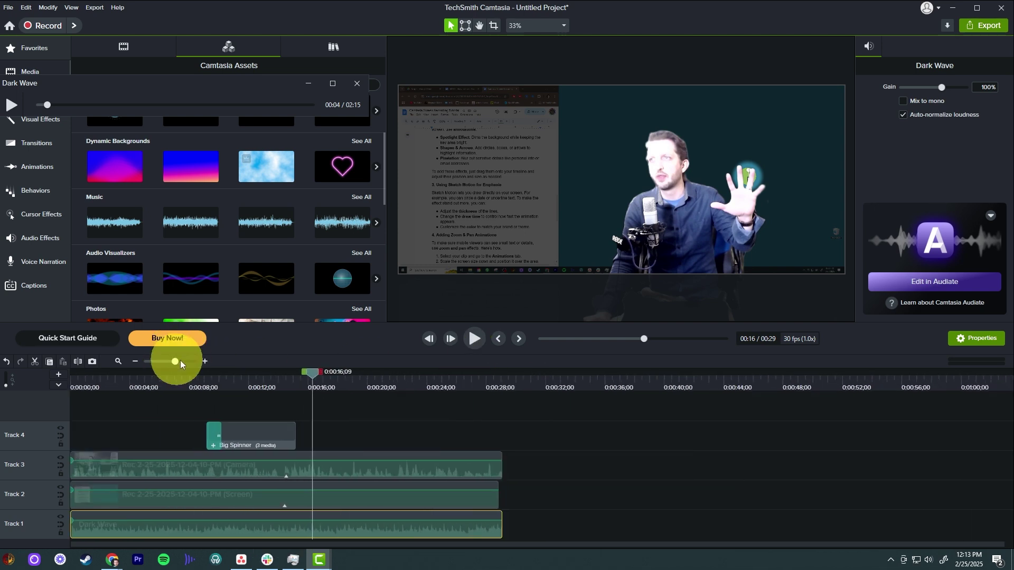
- Play the edit from about 0:03 to hear the music level
{"action": "left_click_drag", "start_coordinate": [313, 376], "coordinate": [126, 395]}
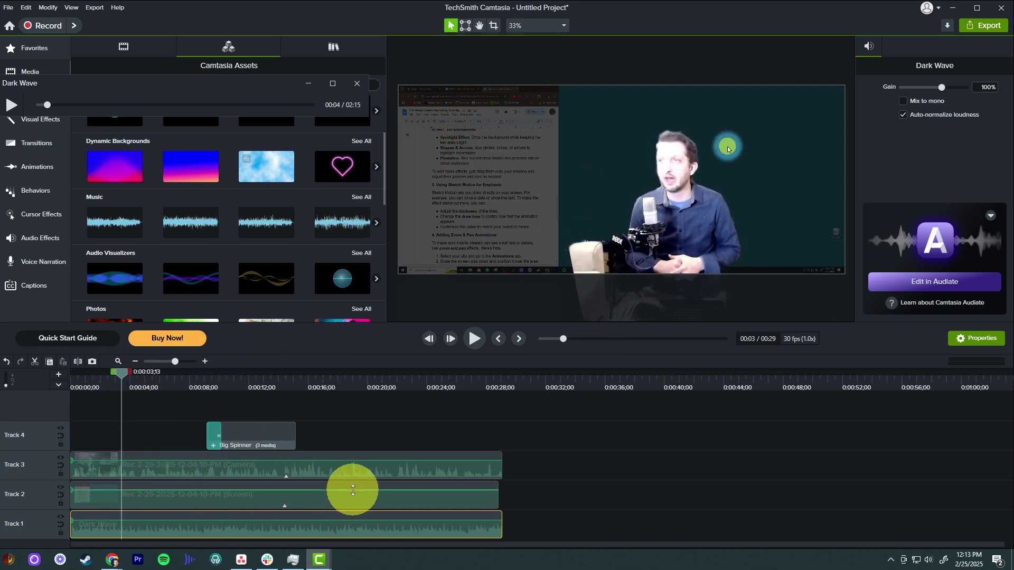
{"action": "key", "text": "space"}
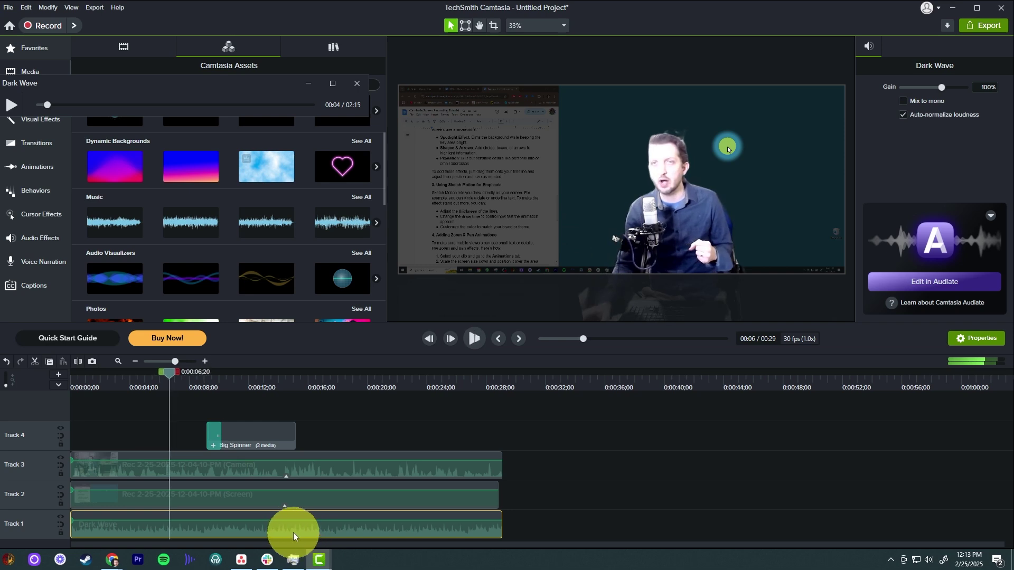
{"action": "key", "text": "space"}
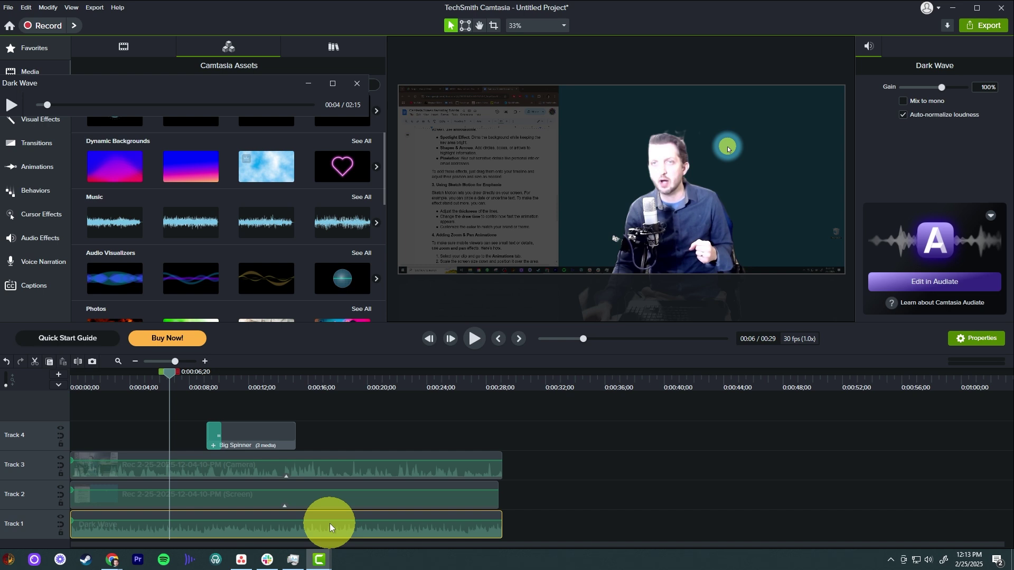
- Lower the Dark Wave track volume to 66% and replay to check it
{"action": "left_click_drag", "start_coordinate": [325, 521], "coordinate": [325, 527]}
{"action": "key", "text": "space"}
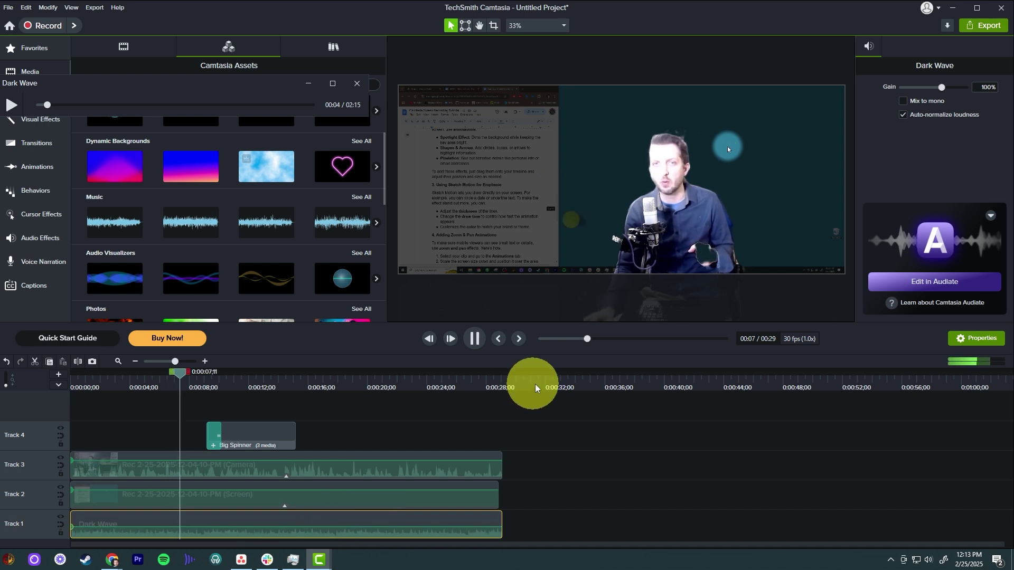
{"action": "key", "text": "space"}
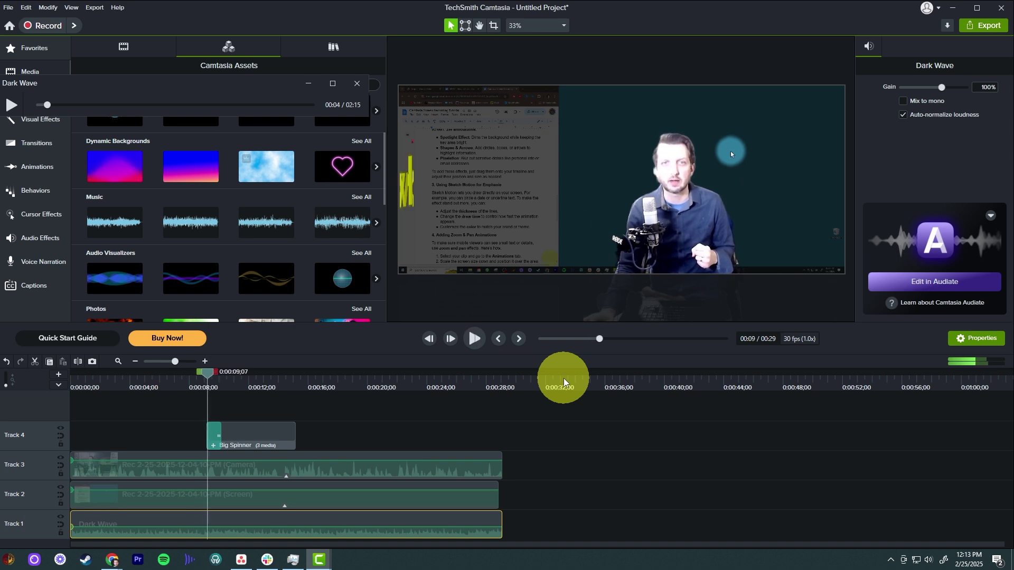
- Choose Export > Screencast and move the purchase prompt aside
{"action": "left_click", "coordinate": [986, 28]}
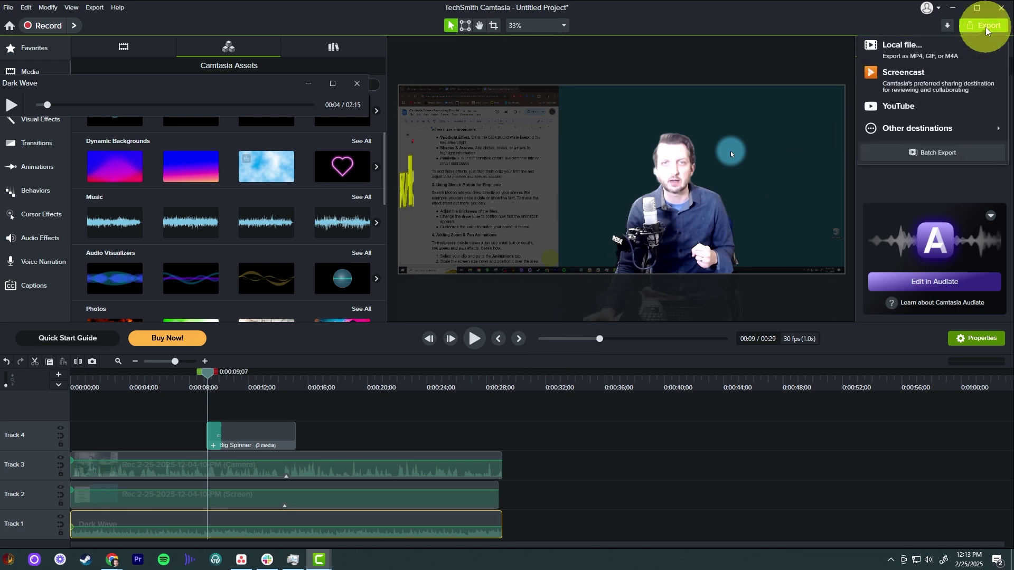
{"action": "left_click", "coordinate": [937, 85]}
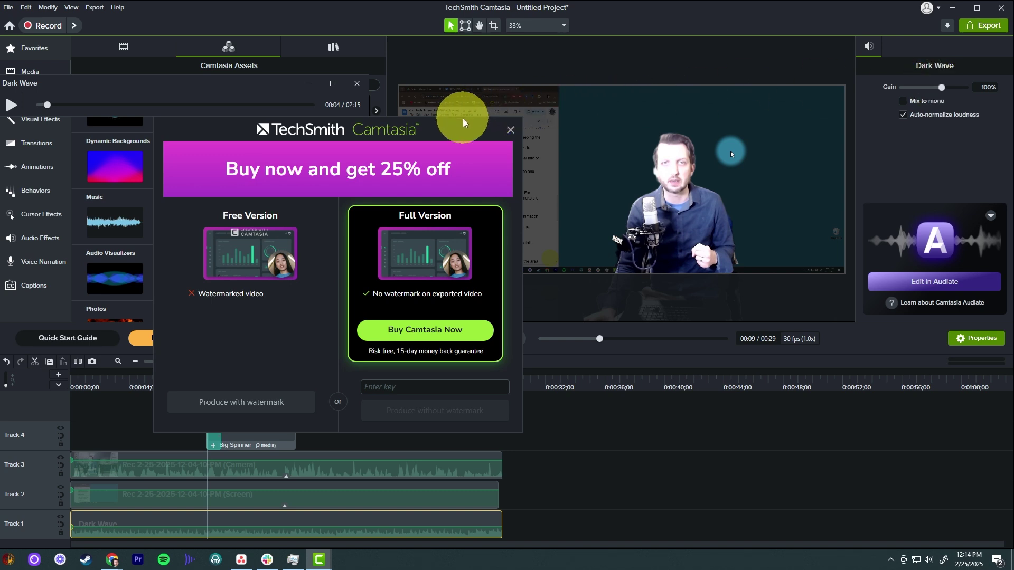
{"action": "left_click_drag", "start_coordinate": [479, 129], "coordinate": [747, 134]}
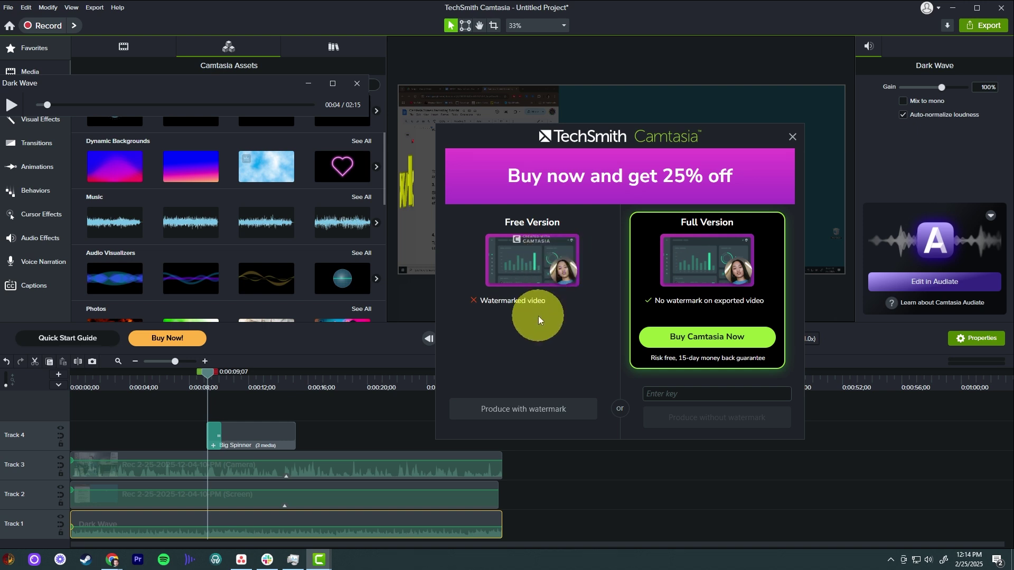
- Produce with watermark, title the video 'Tutorial', and upload it to Screencast
{"action": "left_click", "coordinate": [511, 412]}
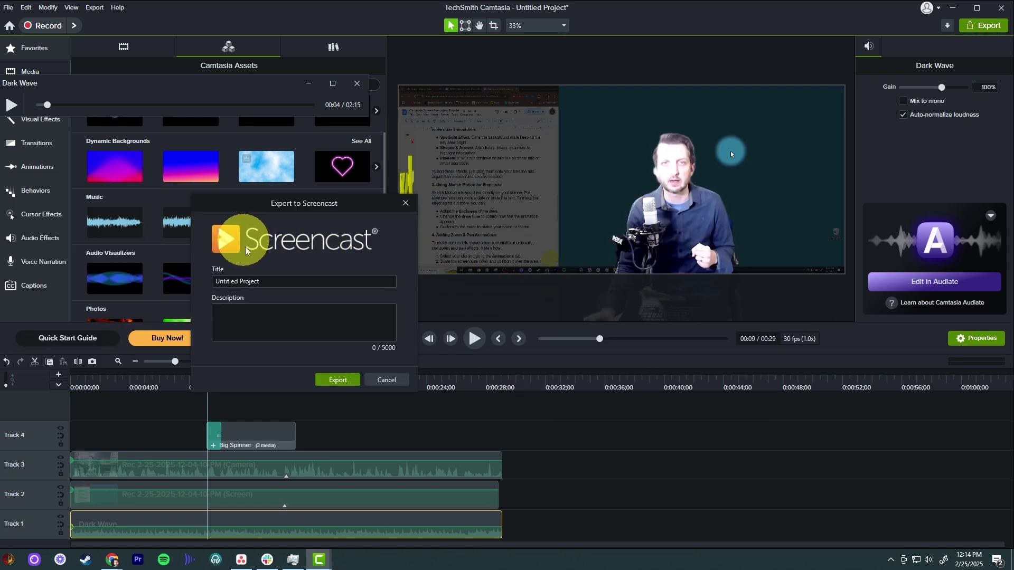
{"action": "left_click_drag", "start_coordinate": [216, 281], "coordinate": [259, 281]}
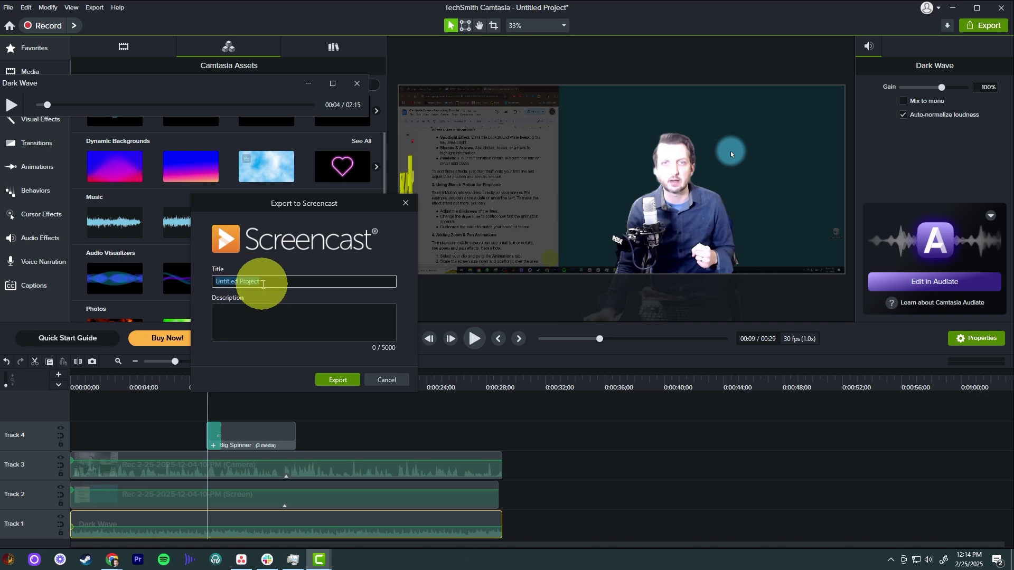
{"action": "type", "text": "Tutorial"}
{"action": "left_click", "coordinate": [338, 379]}
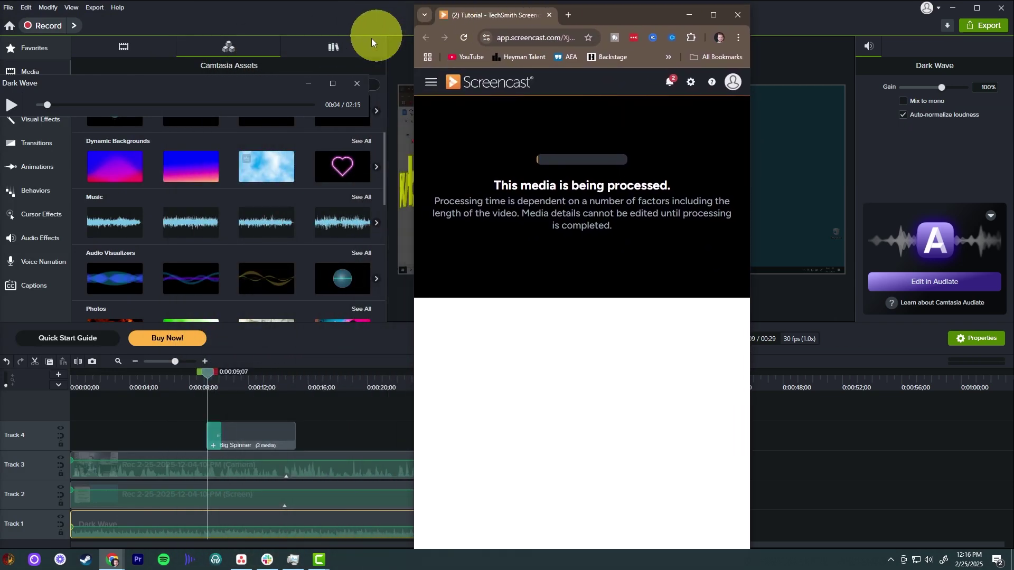
- Close the Dark Wave preview, look over the Tutorial video page, and open its sharing options
{"action": "left_click", "coordinate": [357, 84]}
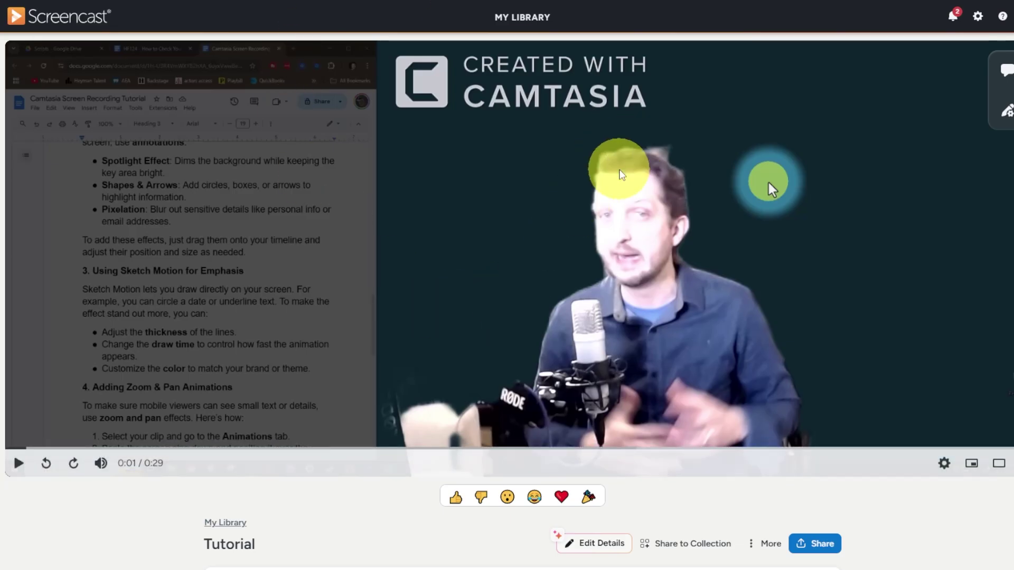
{"action": "scroll", "coordinate": [325, 515], "scroll_direction": "down", "scroll_amount": 3}
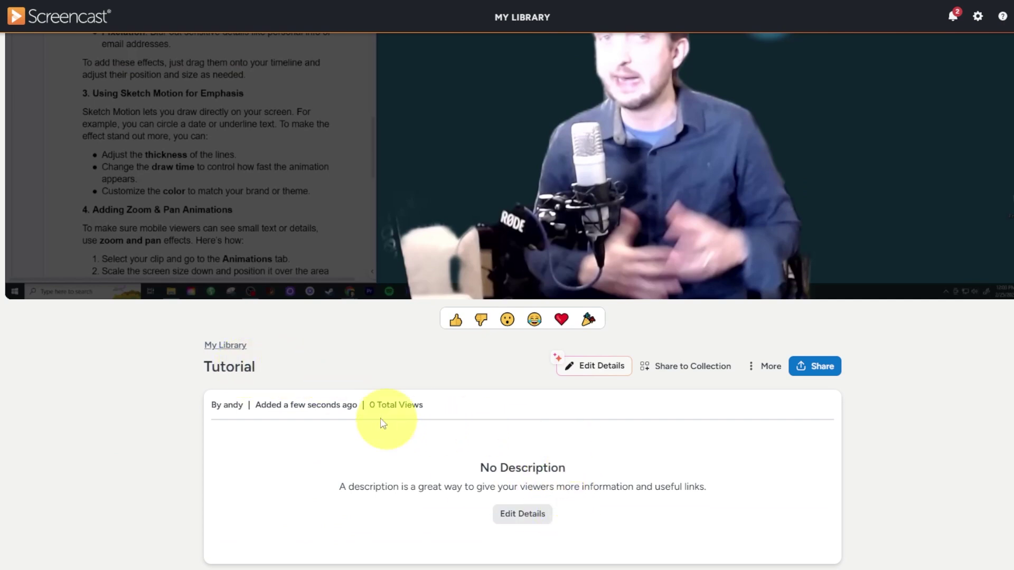
{"action": "scroll", "coordinate": [364, 404], "scroll_direction": "up", "scroll_amount": 3}
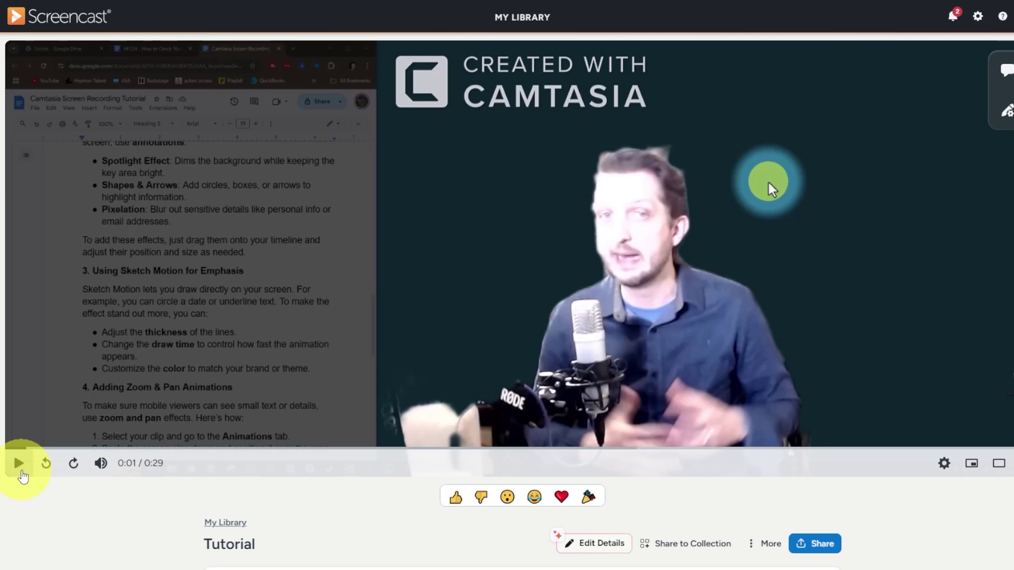
{"action": "scroll", "coordinate": [332, 455], "scroll_direction": "down", "scroll_amount": 3}
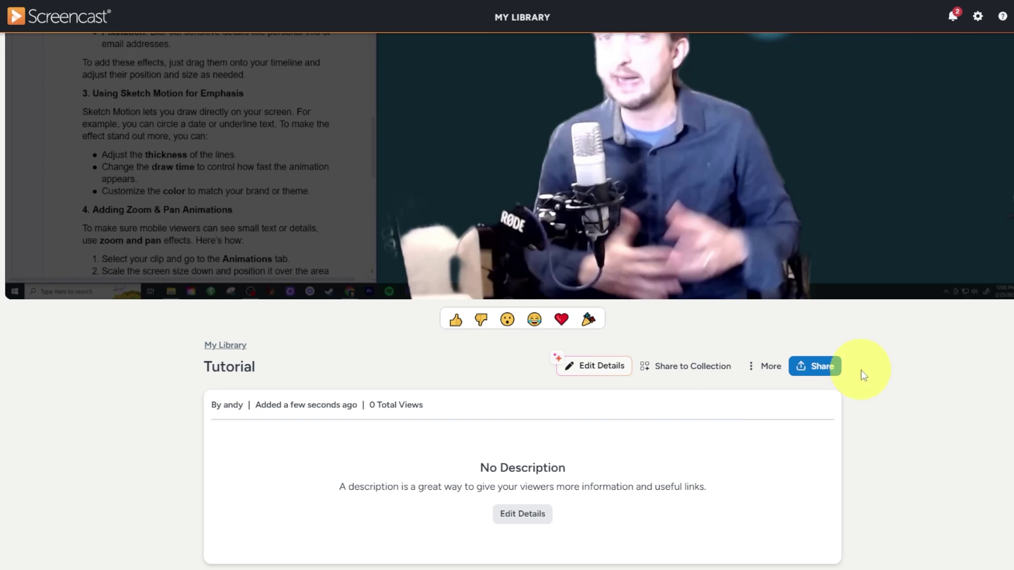
{"action": "left_click", "coordinate": [822, 366]}
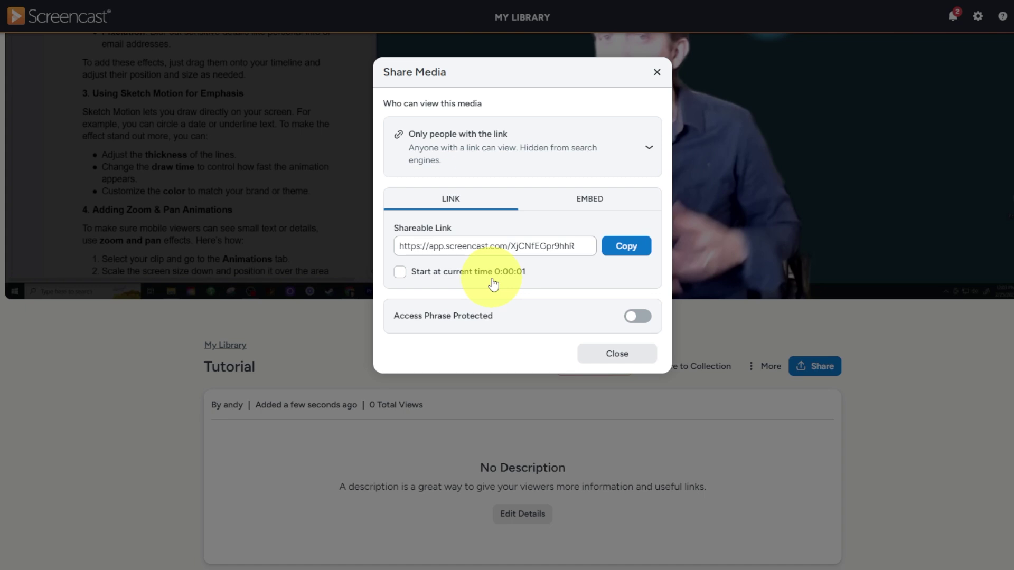
{"action": "left_click", "coordinate": [615, 354]}
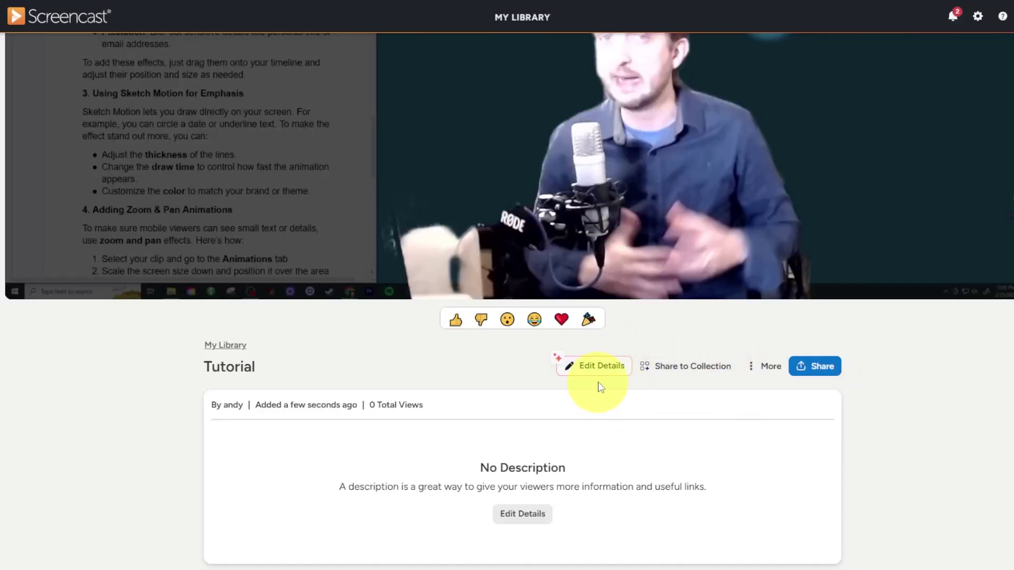